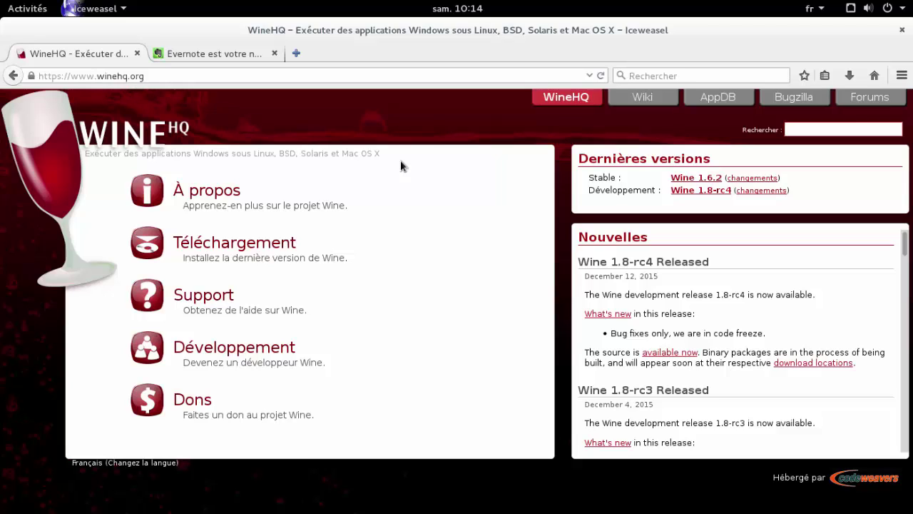
- Switch from the winehq.org home page to the AppDB application database
{"action": "left_click", "coordinate": [719, 100]}
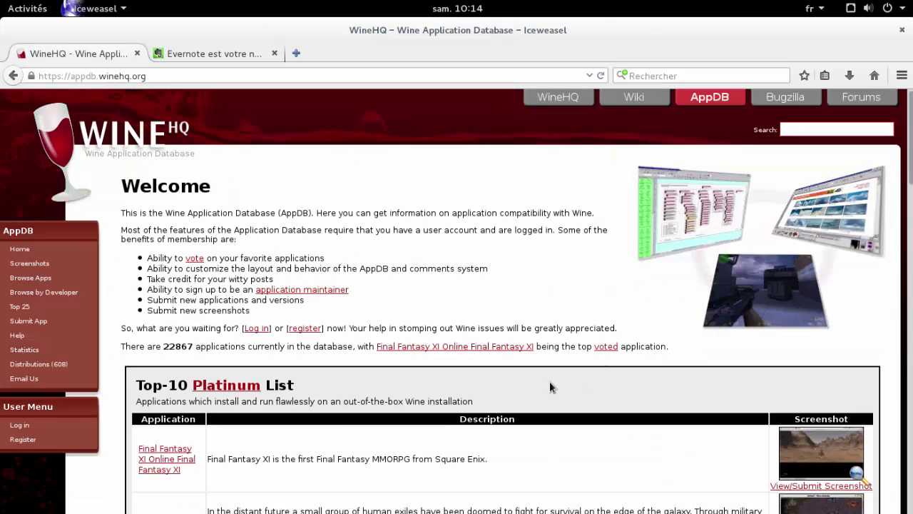
{"action": "scroll", "coordinate": [550, 387], "scroll_direction": "down", "scroll_amount": 3}
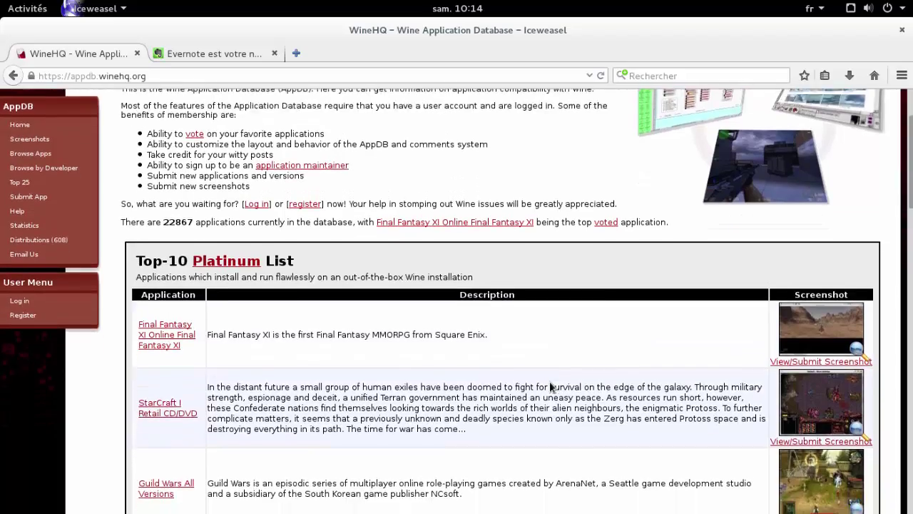
{"action": "scroll", "coordinate": [550, 383], "scroll_direction": "down", "scroll_amount": 2}
{"action": "scroll", "coordinate": [551, 385], "scroll_direction": "down", "scroll_amount": 3}
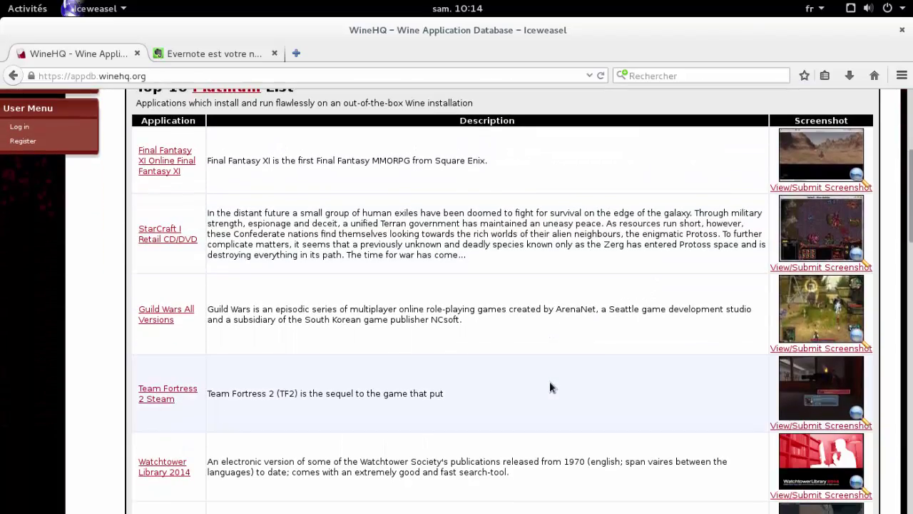
{"action": "scroll", "coordinate": [550, 386], "scroll_direction": "down", "scroll_amount": 5}
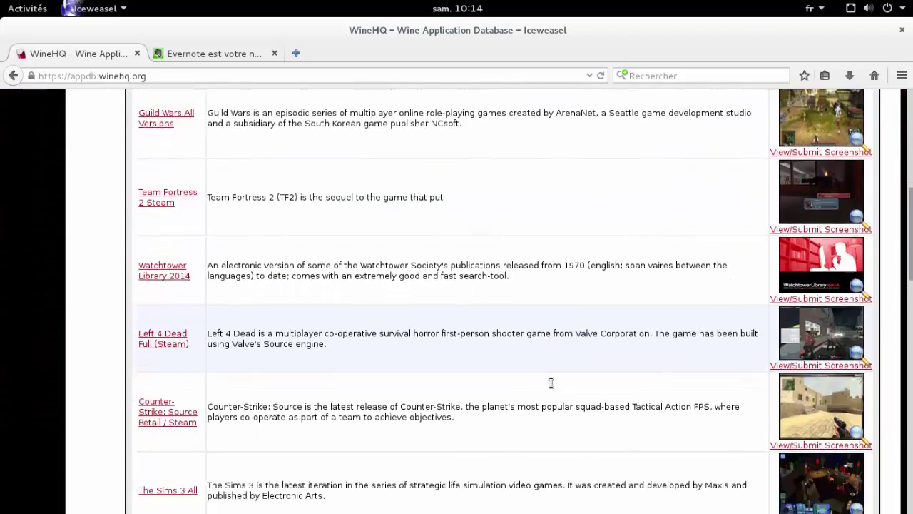
{"action": "scroll", "coordinate": [550, 382], "scroll_direction": "down", "scroll_amount": 1}
{"action": "scroll", "coordinate": [549, 385], "scroll_direction": "down", "scroll_amount": 3}
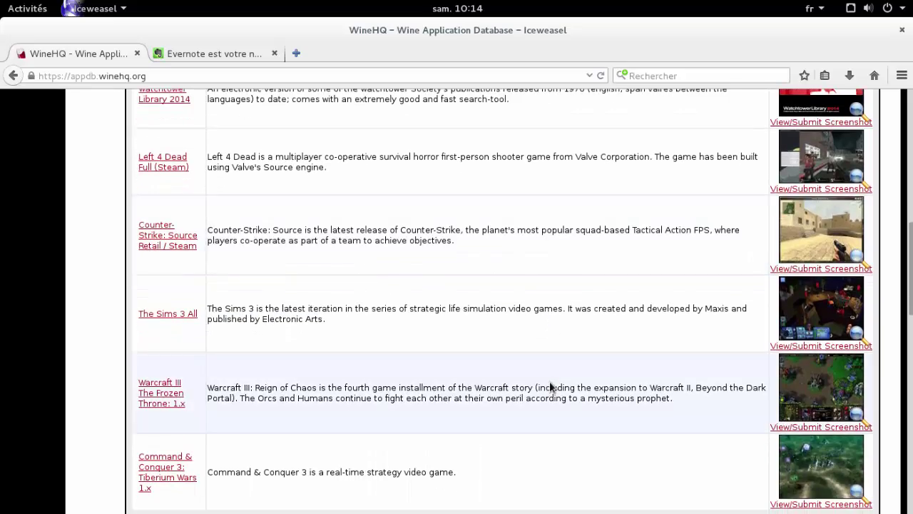
{"action": "scroll", "coordinate": [550, 385], "scroll_direction": "down", "scroll_amount": 9}
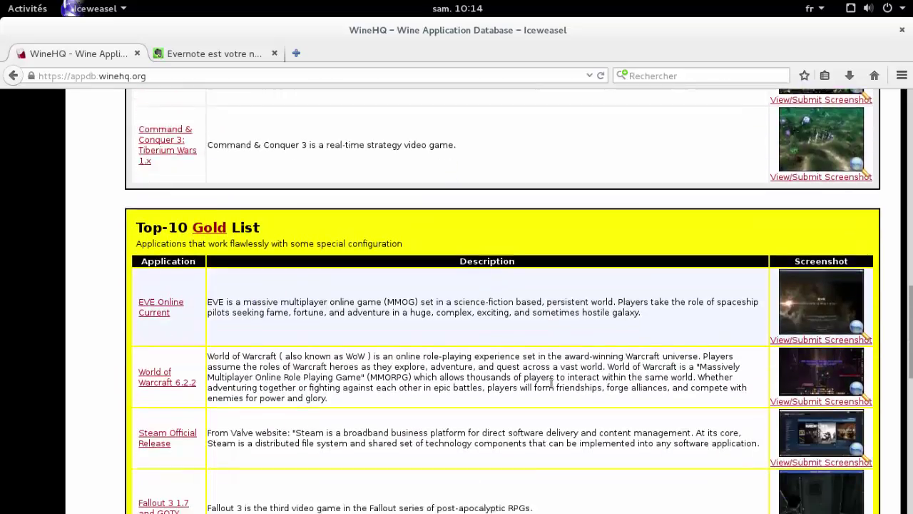
{"action": "scroll", "coordinate": [551, 385], "scroll_direction": "down", "scroll_amount": 7}
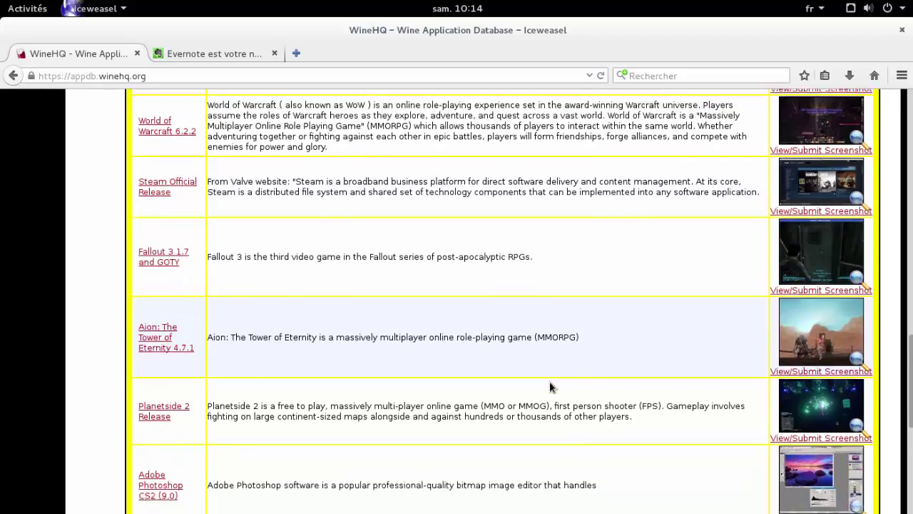
{"action": "scroll", "coordinate": [549, 387], "scroll_direction": "down", "scroll_amount": 10}
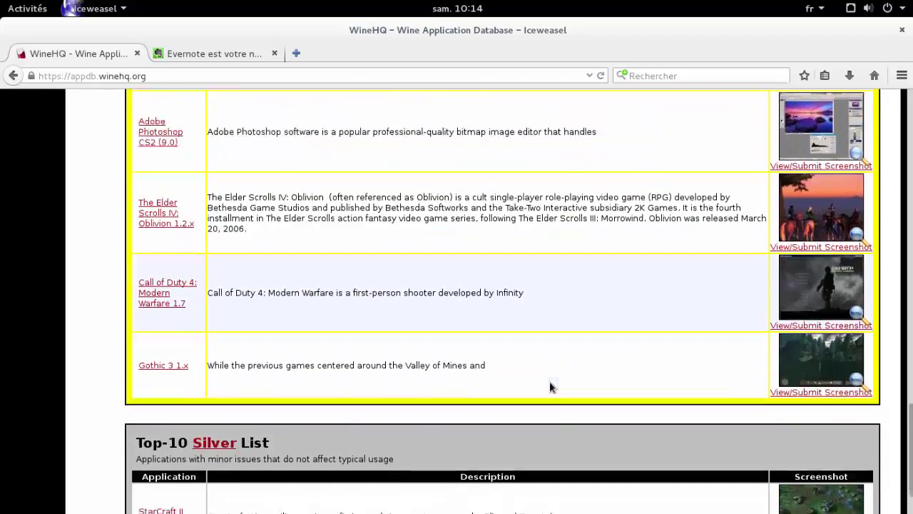
{"action": "scroll", "coordinate": [550, 387], "scroll_direction": "down", "scroll_amount": 5}
{"action": "scroll", "coordinate": [549, 387], "scroll_direction": "up", "scroll_amount": 11}
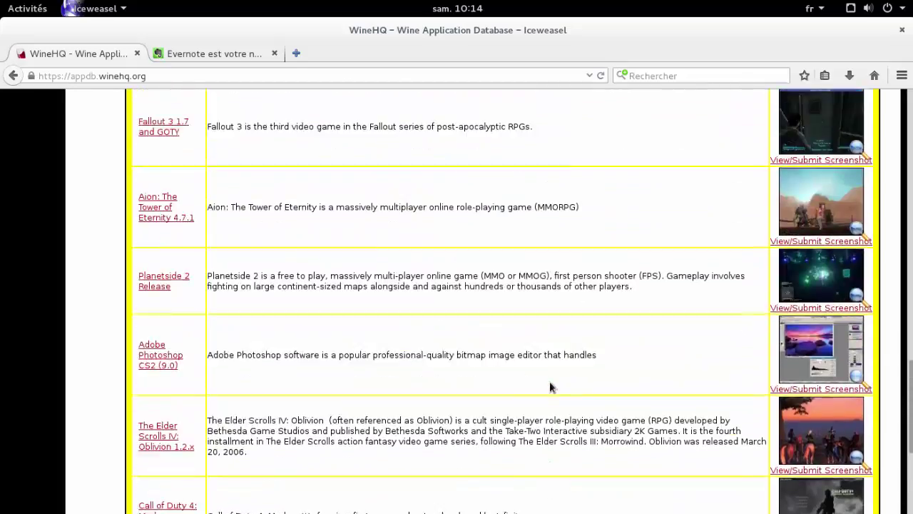
{"action": "scroll", "coordinate": [549, 387], "scroll_direction": "up", "scroll_amount": 14}
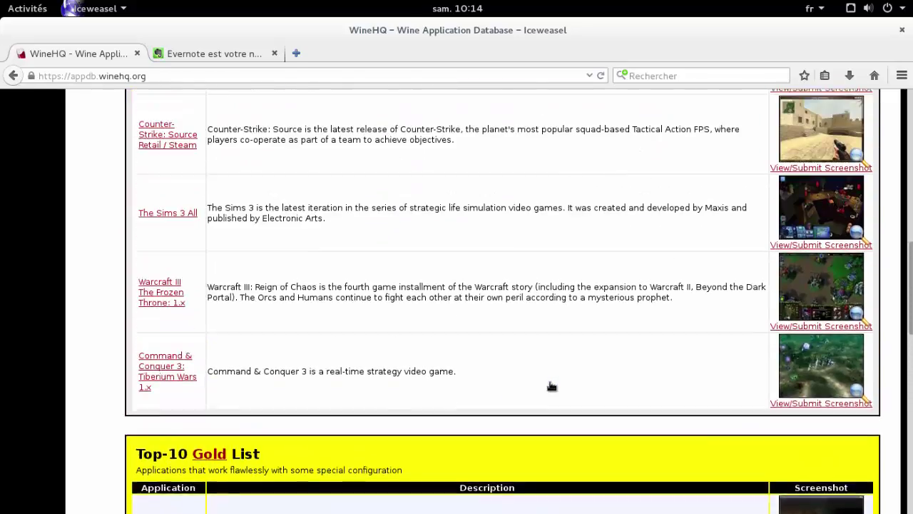
{"action": "scroll", "coordinate": [551, 386], "scroll_direction": "up", "scroll_amount": 13}
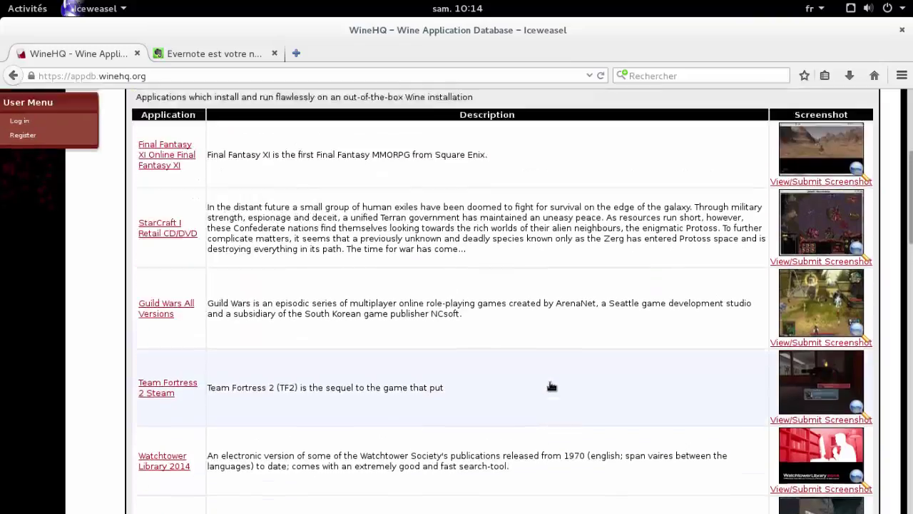
{"action": "scroll", "coordinate": [552, 386], "scroll_direction": "up", "scroll_amount": 9}
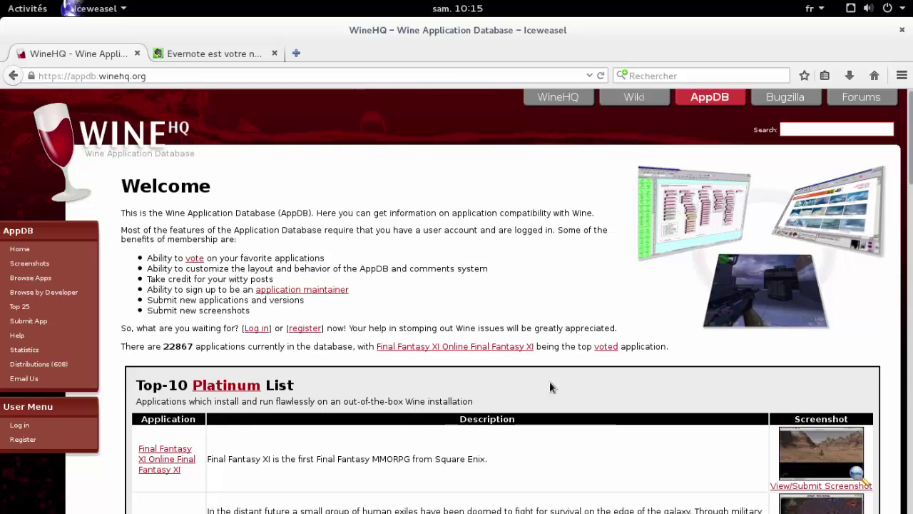
- Open Evernote's download page from the site menu, request the Windows version, and cancel the Evernote_5.9.6.9494.exe download
{"action": "left_click", "coordinate": [222, 63]}
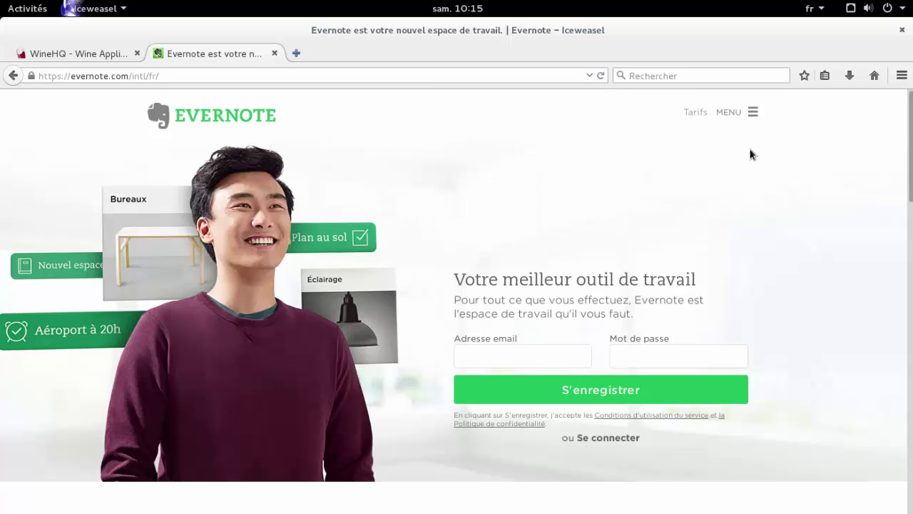
{"action": "left_click", "coordinate": [753, 114]}
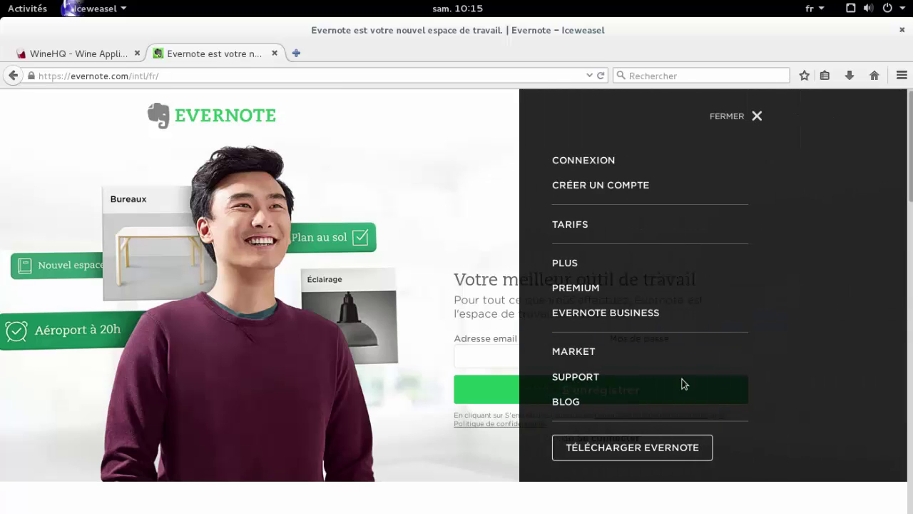
{"action": "left_click", "coordinate": [660, 448]}
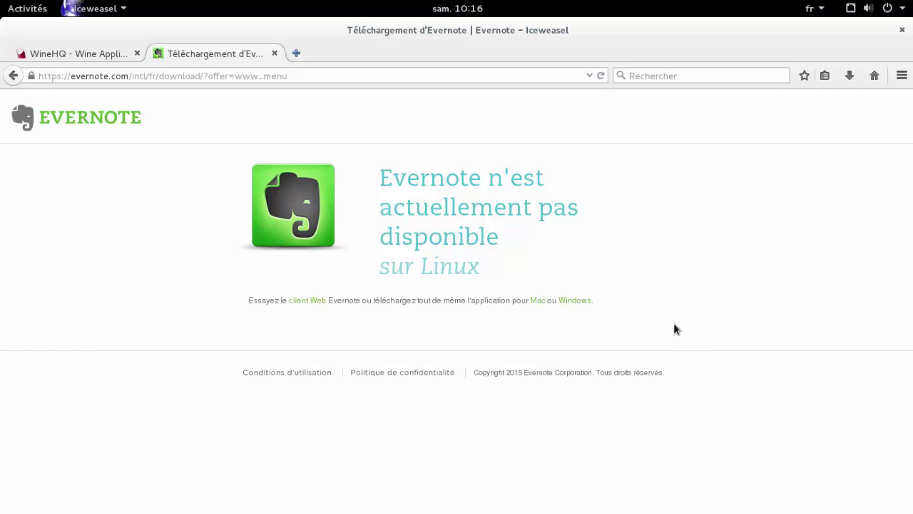
{"action": "left_click", "coordinate": [577, 300]}
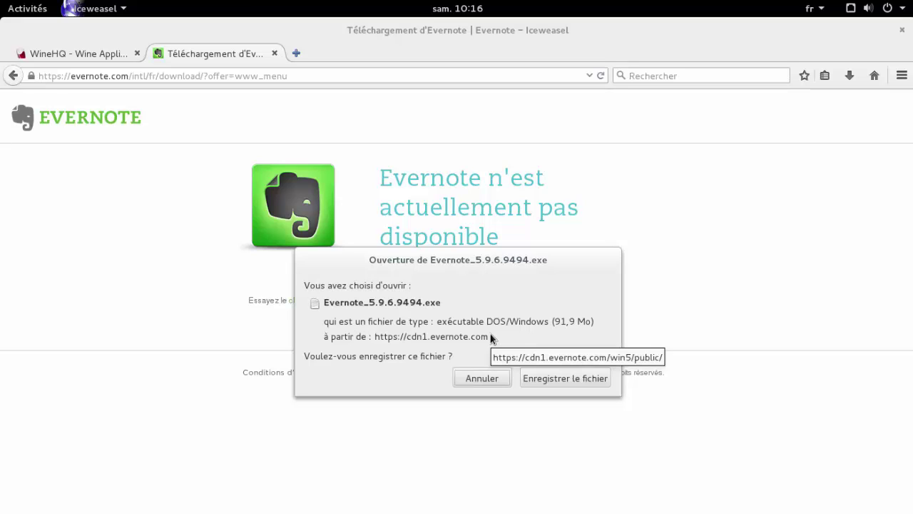
{"action": "left_click", "coordinate": [473, 378]}
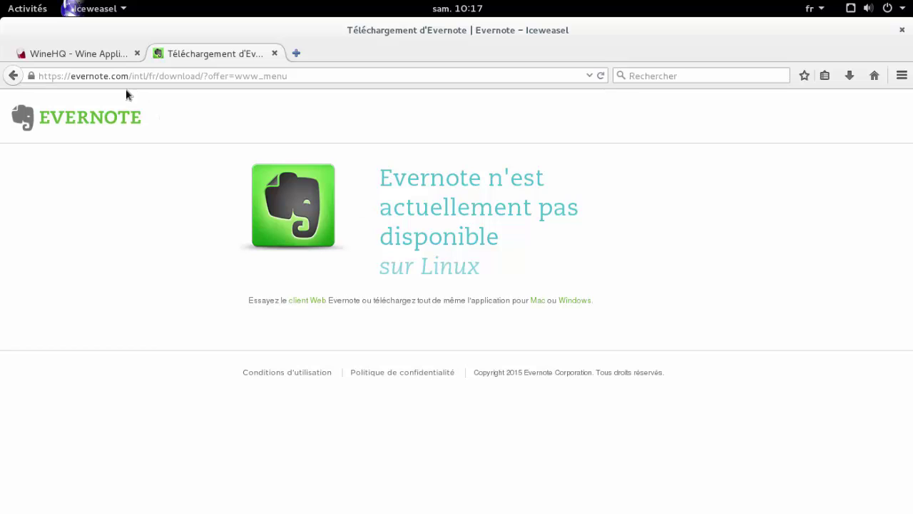
- Open a terminal and become root with su
{"action": "key", "text": "super"}
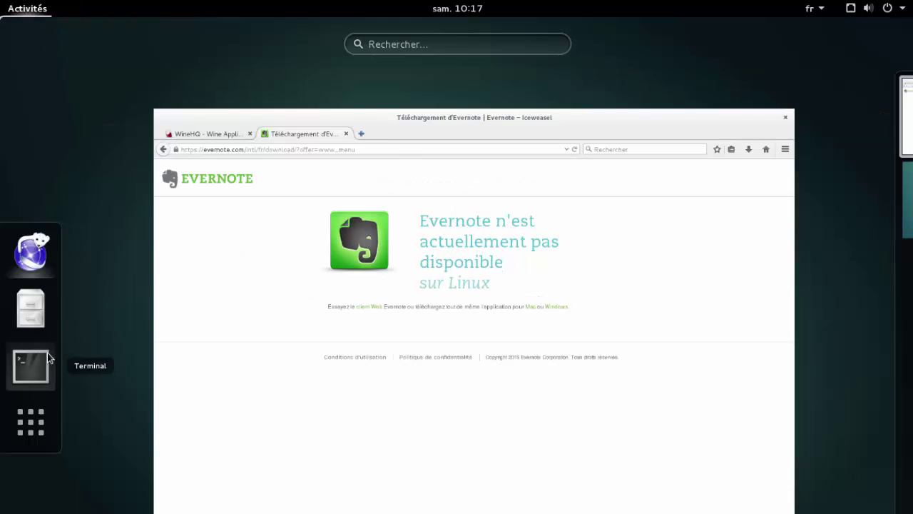
{"action": "left_click", "coordinate": [33, 365]}
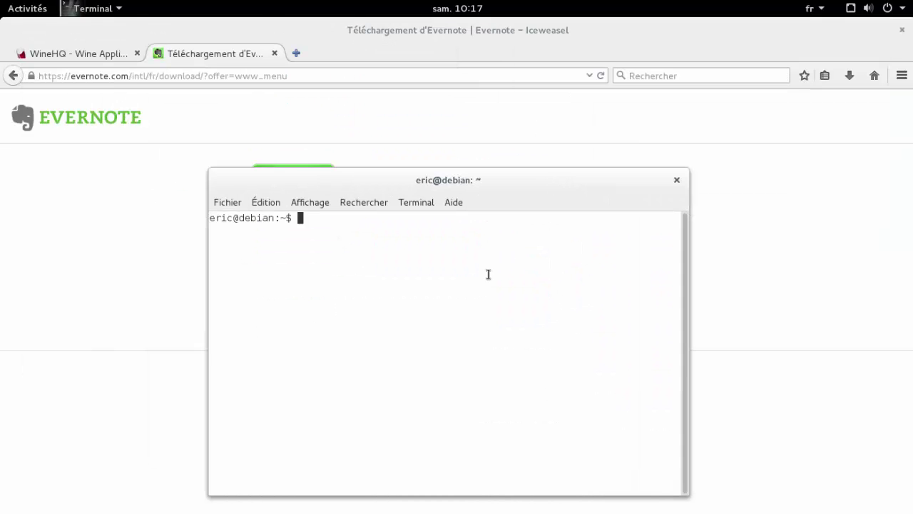
{"action": "type", "text": "su"}
{"action": "key", "text": "Return"}
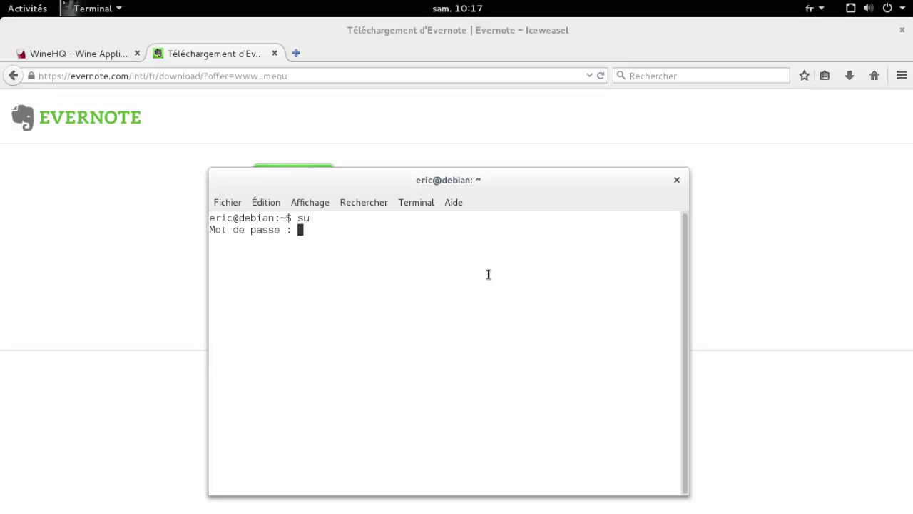
{"action": "key", "text": "Return"}
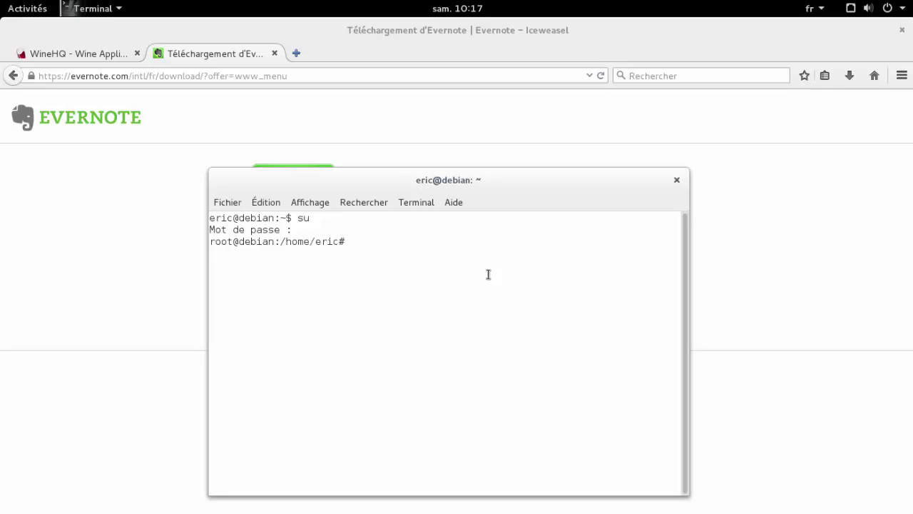
- Install Wine with 'apt-get install wine', confirming the packages
{"action": "type", "text": "apt-get install wine"}
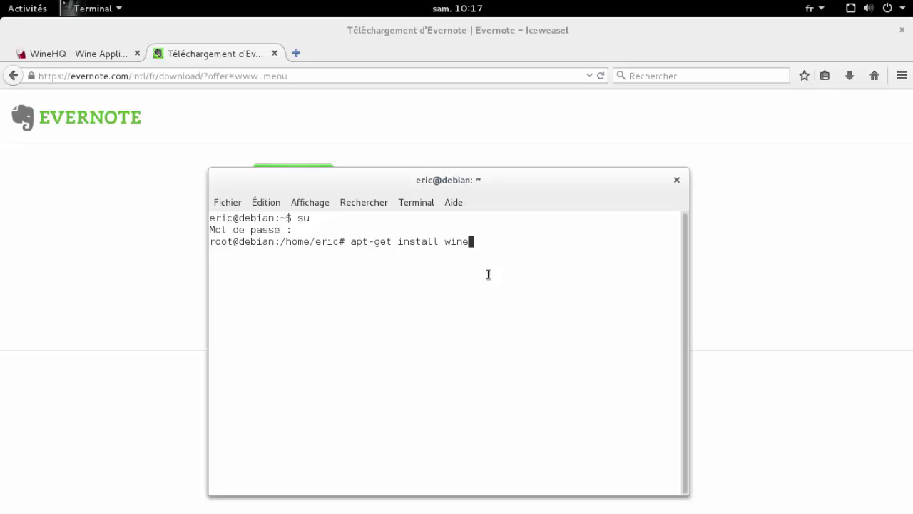
{"action": "key", "text": "Return"}
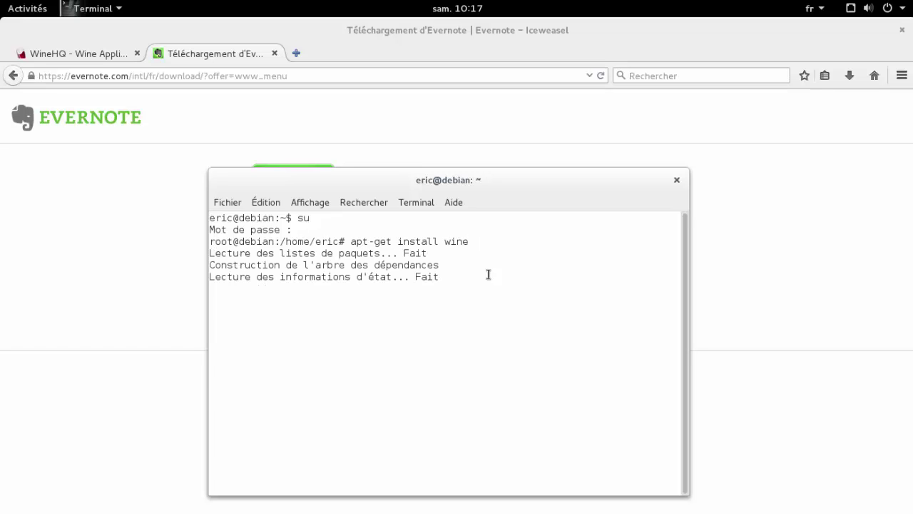
{"action": "key", "text": "Return"}
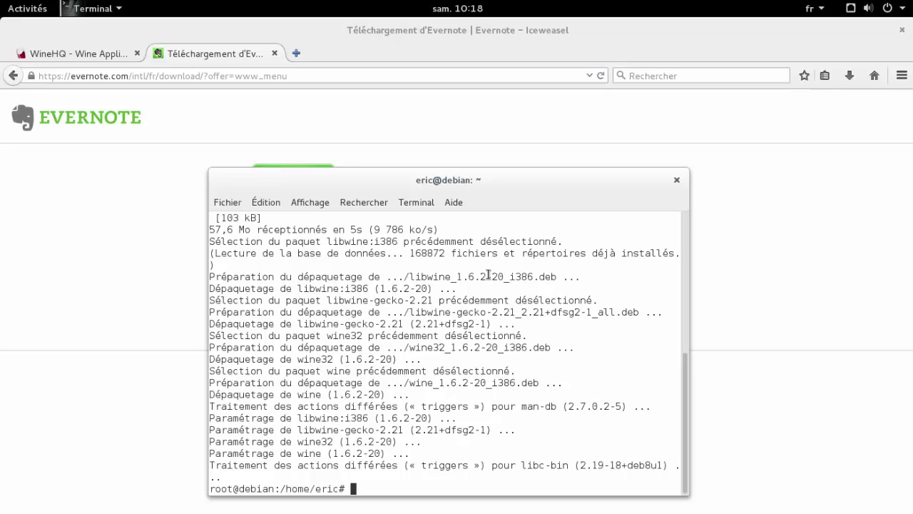
- Install PlayOnLinux and its extra dependencies with 'apt-get install playonlinux'
{"action": "type", "text": "apt-get install play"}
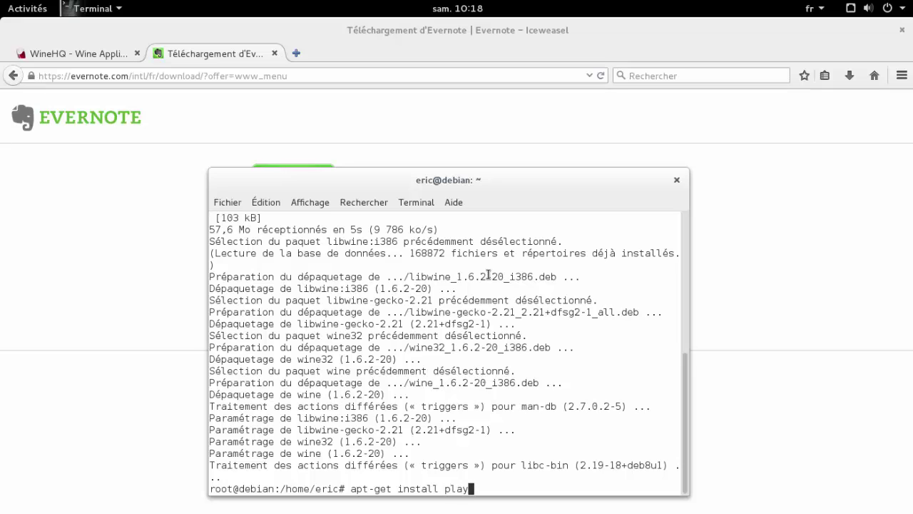
{"action": "type", "text": "onlinux"}
{"action": "key", "text": "Return"}
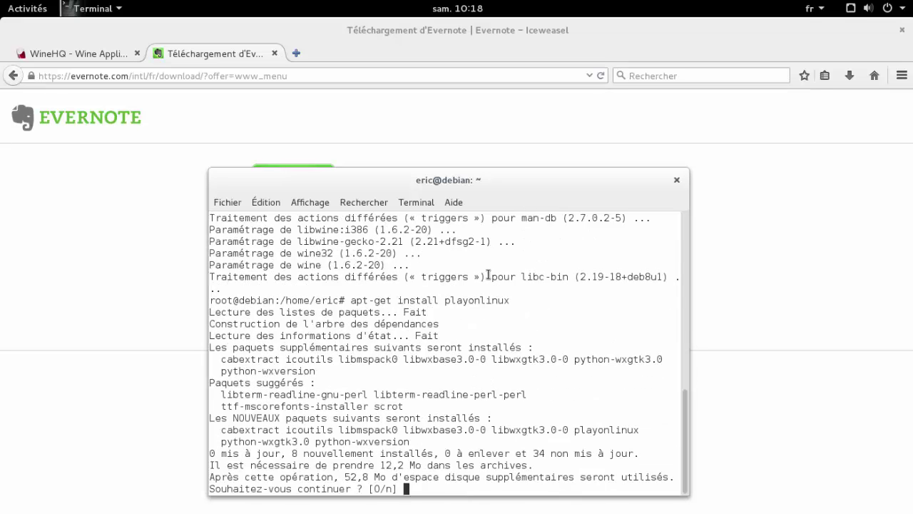
{"action": "key", "text": "Return"}
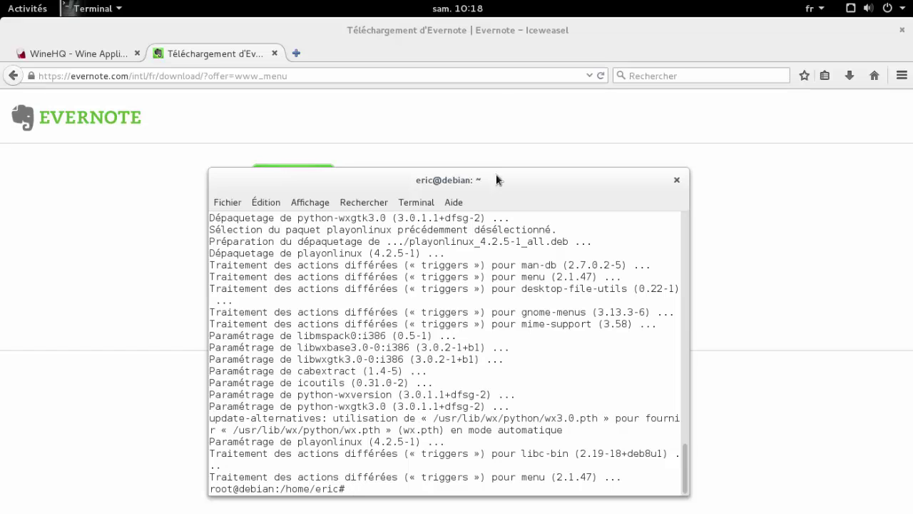
- Launch PlayOnLinux via an Activities search for 'playon', centre its window, and open the Installer catalogue
{"action": "left_click", "coordinate": [31, 10]}
{"action": "left_click", "coordinate": [441, 46]}
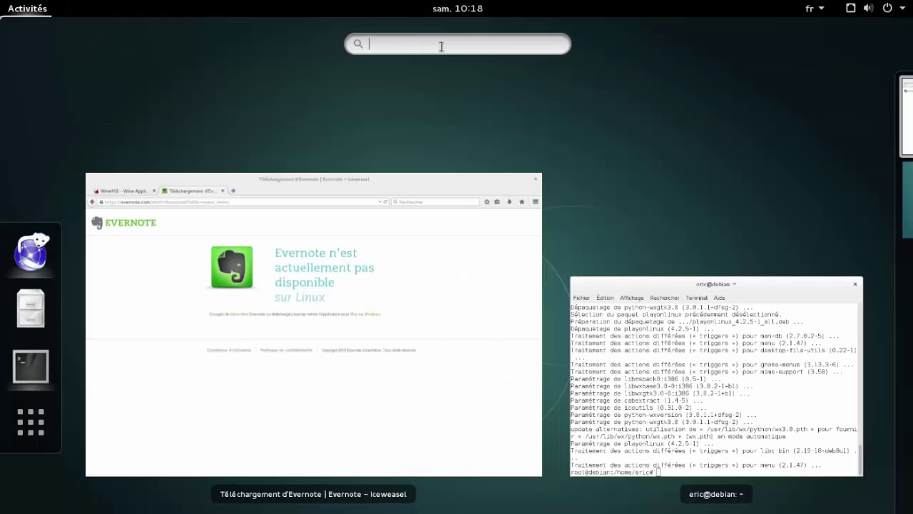
{"action": "type", "text": "playon"}
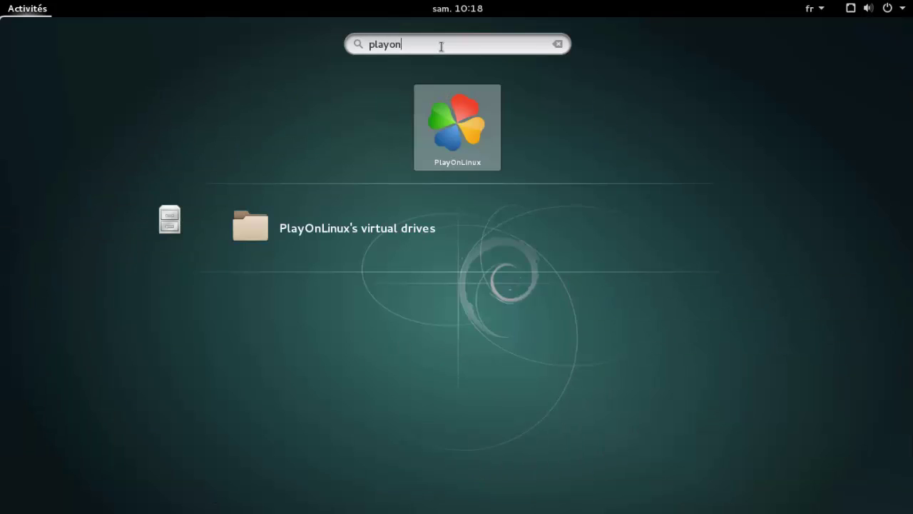
{"action": "left_click", "coordinate": [447, 121]}
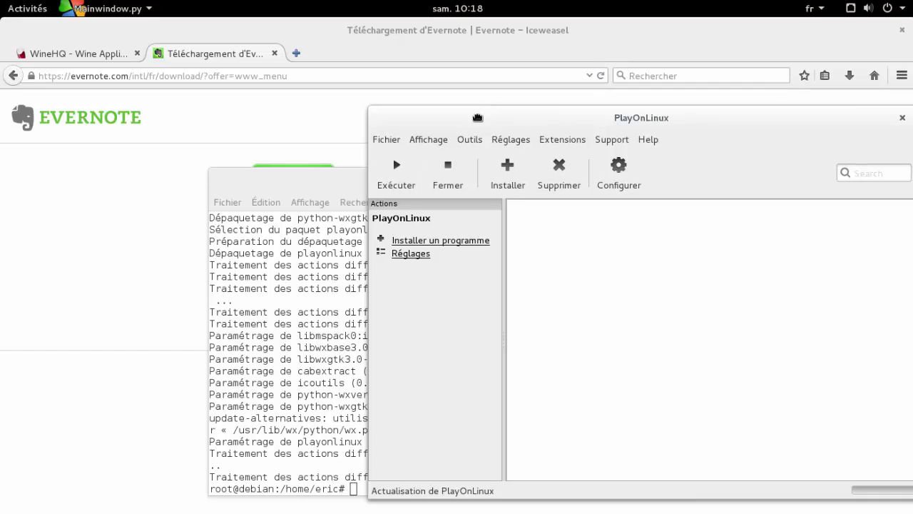
{"action": "left_click_drag", "start_coordinate": [558, 127], "coordinate": [370, 135]}
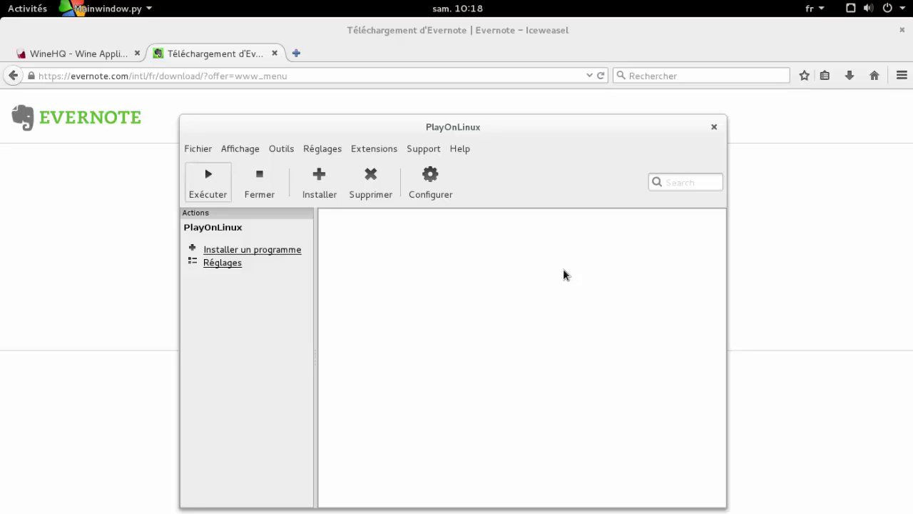
{"action": "left_click", "coordinate": [312, 199]}
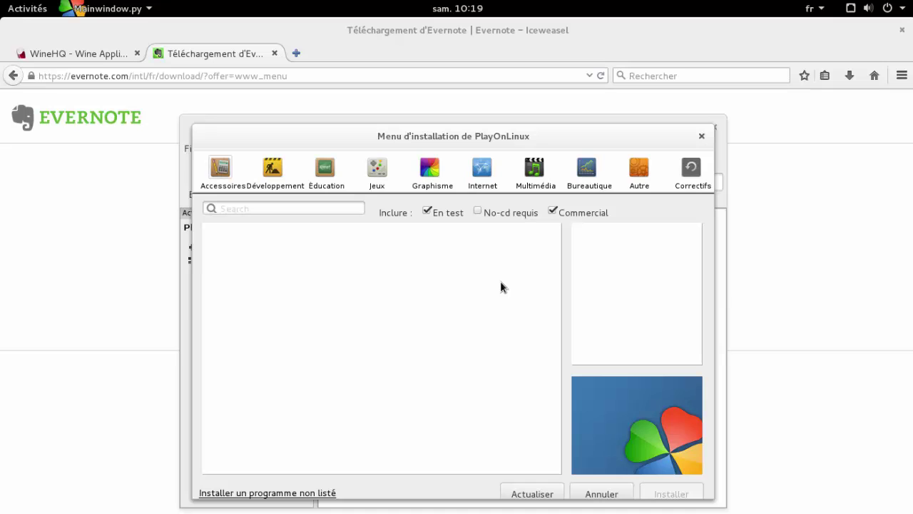
- Browse the programs listed in the Bureautique category
{"action": "left_click", "coordinate": [590, 182]}
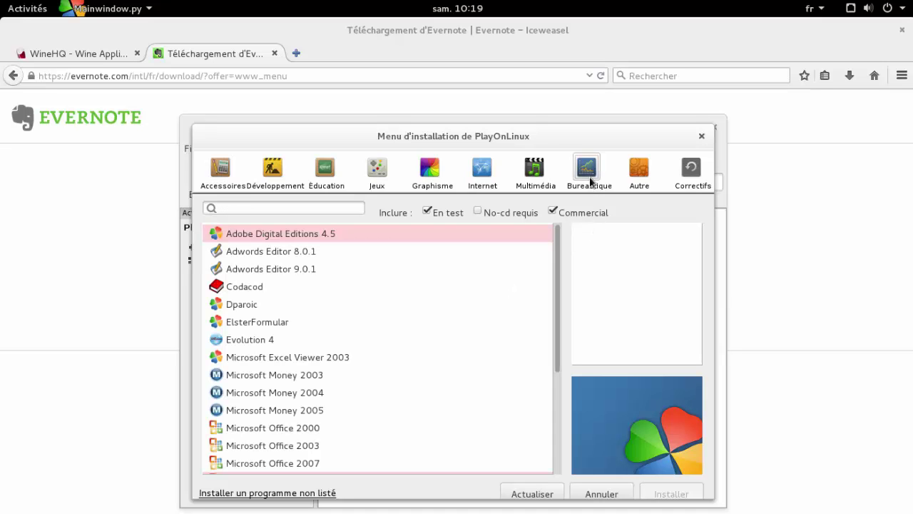
{"action": "scroll", "coordinate": [558, 287], "scroll_direction": "down", "scroll_amount": 1}
{"action": "left_click_drag", "start_coordinate": [559, 287], "coordinate": [558, 355]}
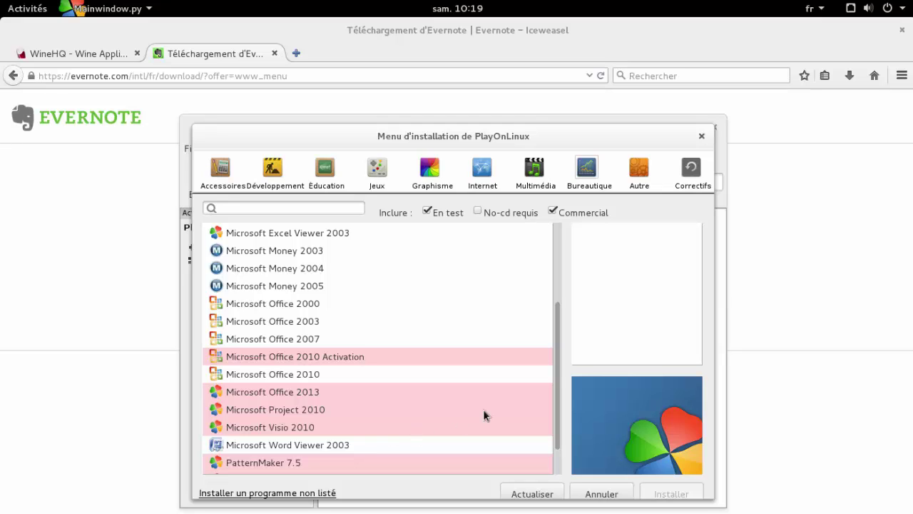
{"action": "left_click_drag", "start_coordinate": [559, 376], "coordinate": [574, 269]}
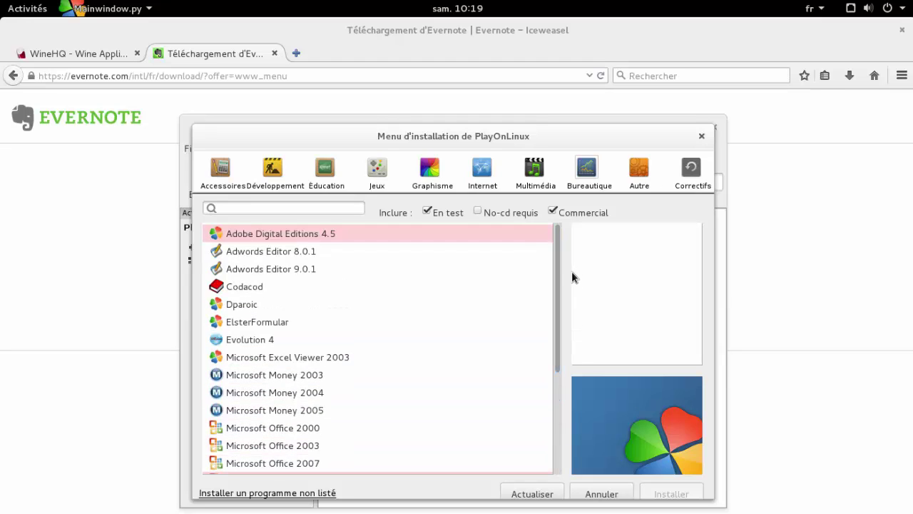
- Look through Multimédia, Internet, Graphisme and Jeux, then choose 'Installer un programme non listé'
{"action": "left_click", "coordinate": [535, 170]}
{"action": "left_click", "coordinate": [483, 170]}
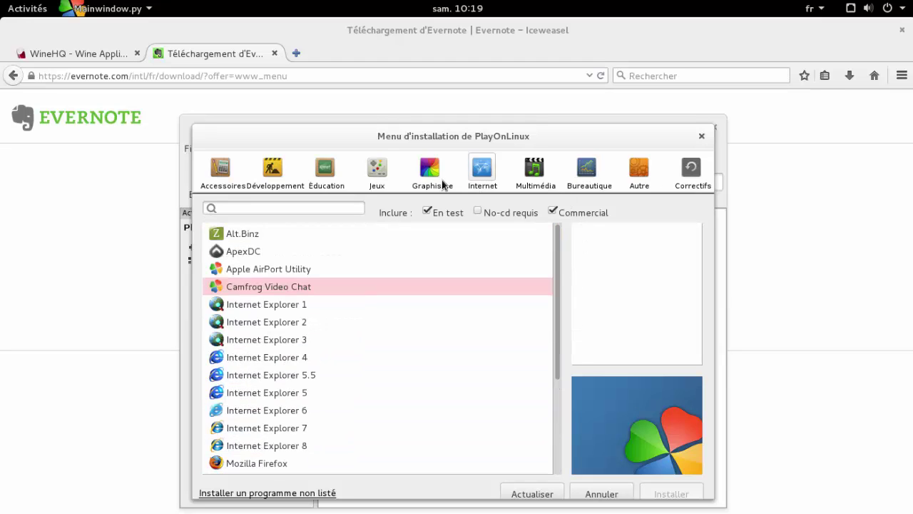
{"action": "left_click", "coordinate": [443, 182]}
{"action": "left_click", "coordinate": [362, 181]}
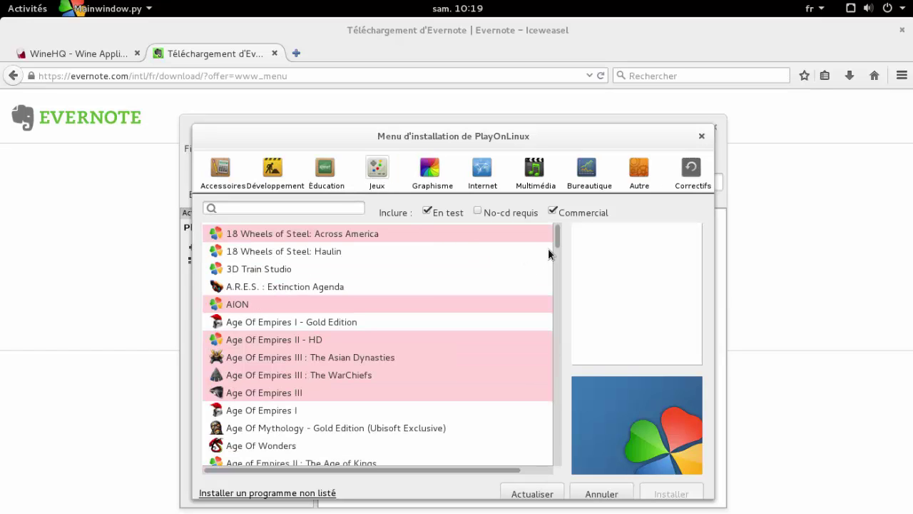
{"action": "left_click", "coordinate": [296, 492]}
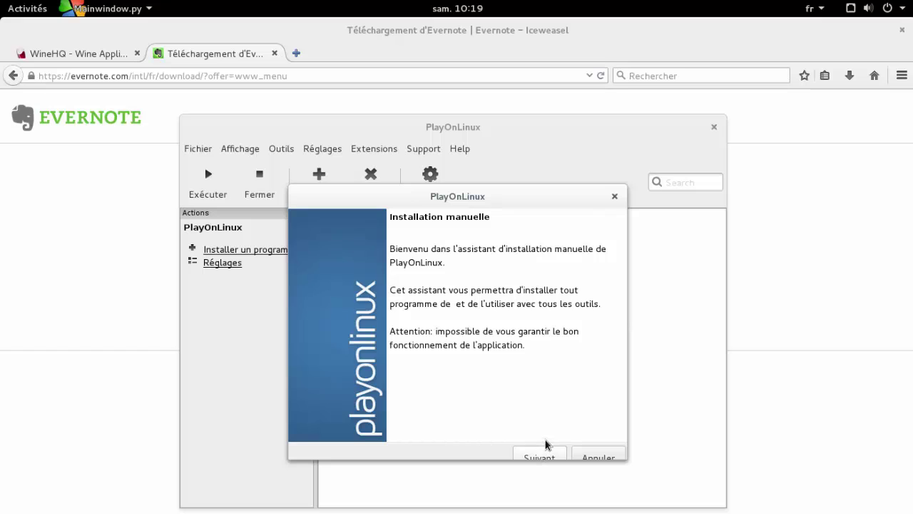
- Create a new virtual drive named 'evernote' with the 'Configurer Wine' option ticked
{"action": "left_click", "coordinate": [540, 457]}
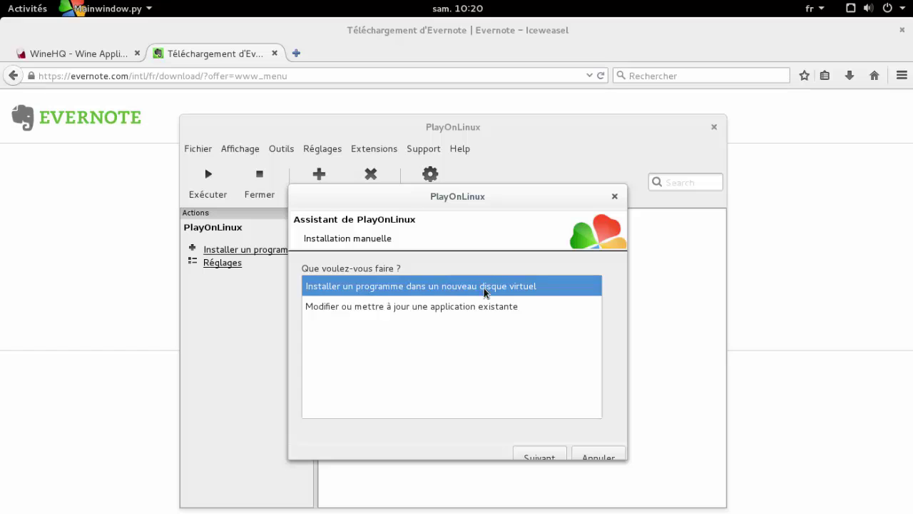
{"action": "left_click", "coordinate": [540, 457]}
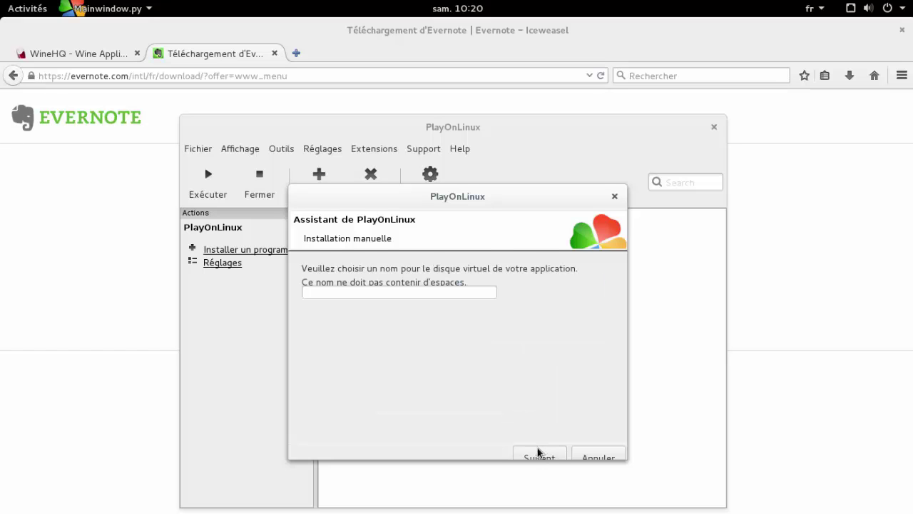
{"action": "left_click", "coordinate": [439, 294]}
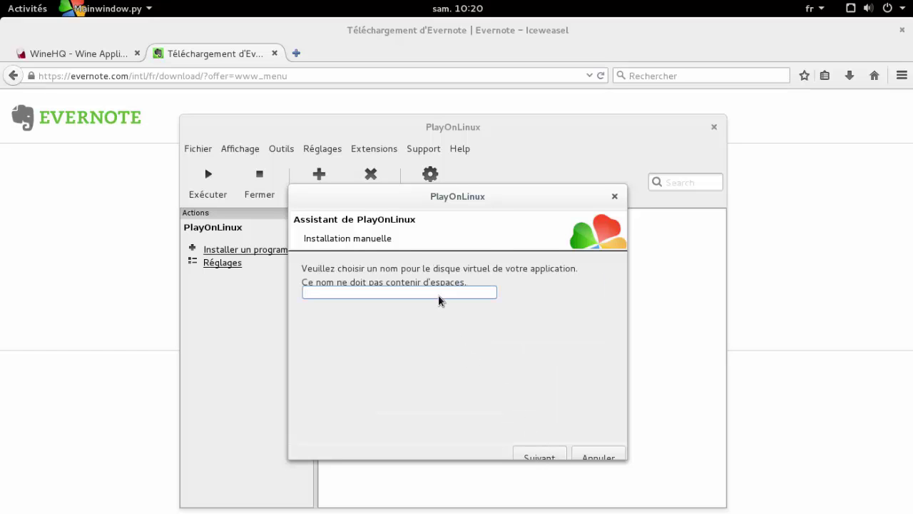
{"action": "type", "text": "evernote"}
{"action": "left_click", "coordinate": [528, 452]}
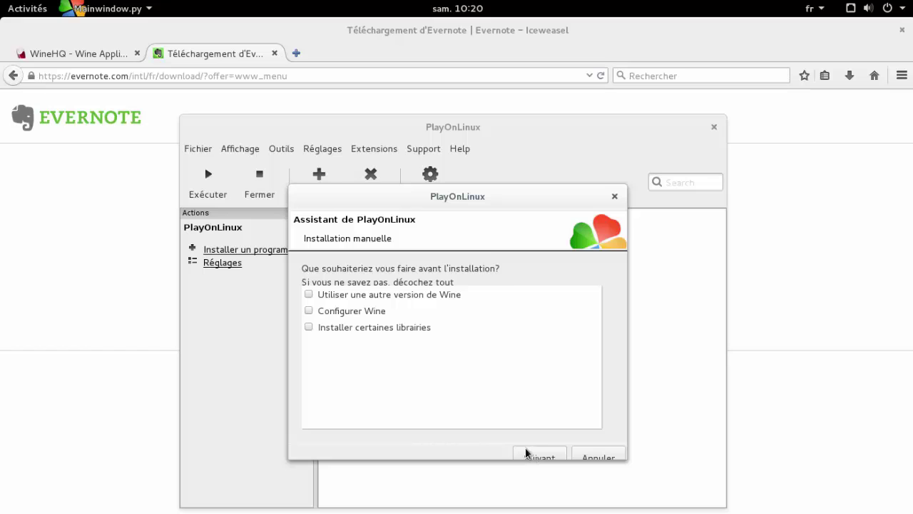
{"action": "left_click", "coordinate": [309, 312]}
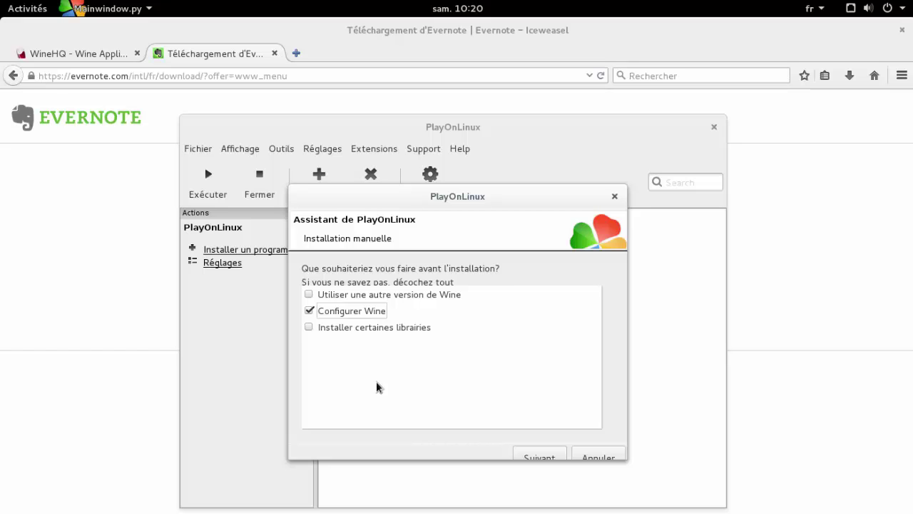
{"action": "left_click", "coordinate": [540, 456]}
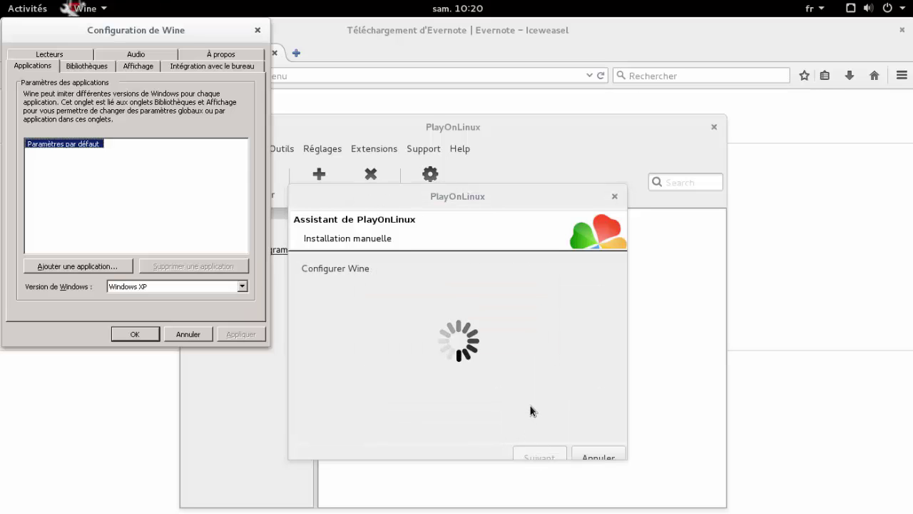
- Change the Wine configuration's Windows version from Windows XP to Windows 7 and confirm
{"action": "left_click_drag", "start_coordinate": [190, 34], "coordinate": [534, 171]}
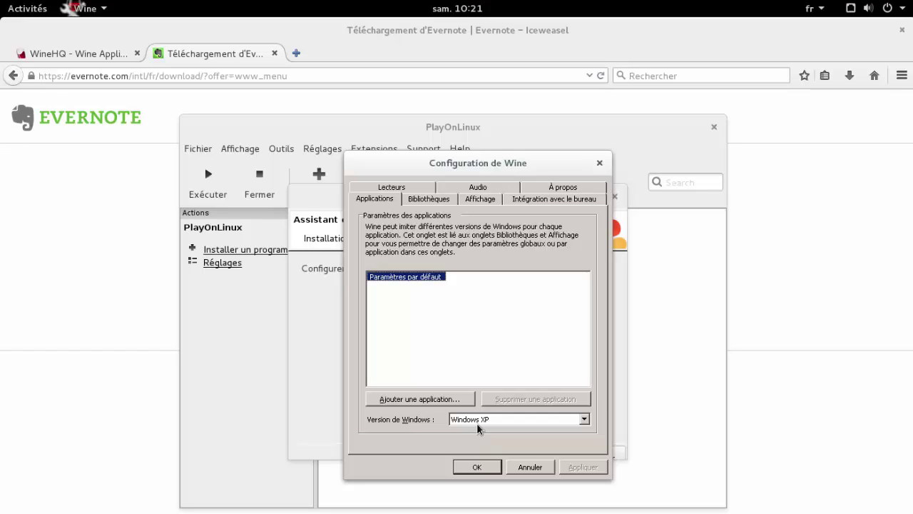
{"action": "left_click", "coordinate": [584, 422]}
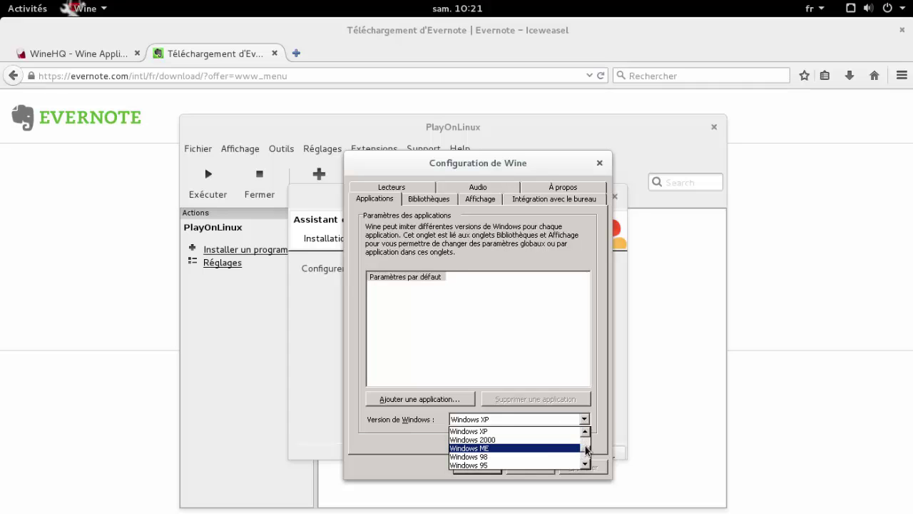
{"action": "scroll", "coordinate": [586, 448], "scroll_direction": "up", "scroll_amount": 2}
{"action": "left_click", "coordinate": [496, 448]}
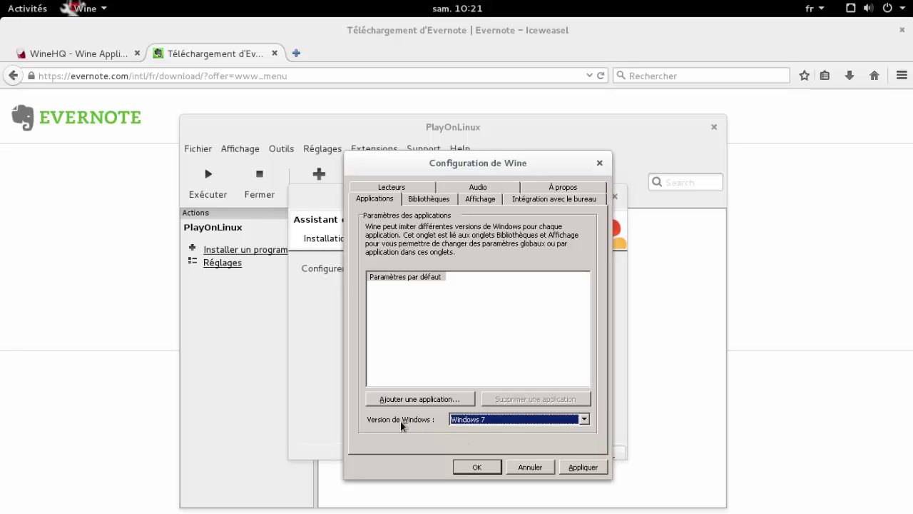
{"action": "left_click", "coordinate": [481, 468]}
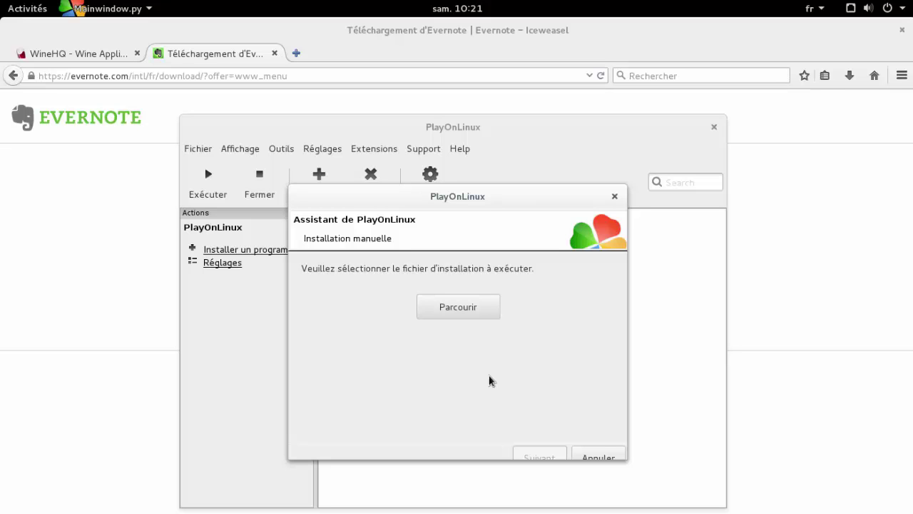
- Choose Evernote_5.9.6.9494.exe from Téléchargements as the setup file and run it
{"action": "left_click", "coordinate": [470, 314]}
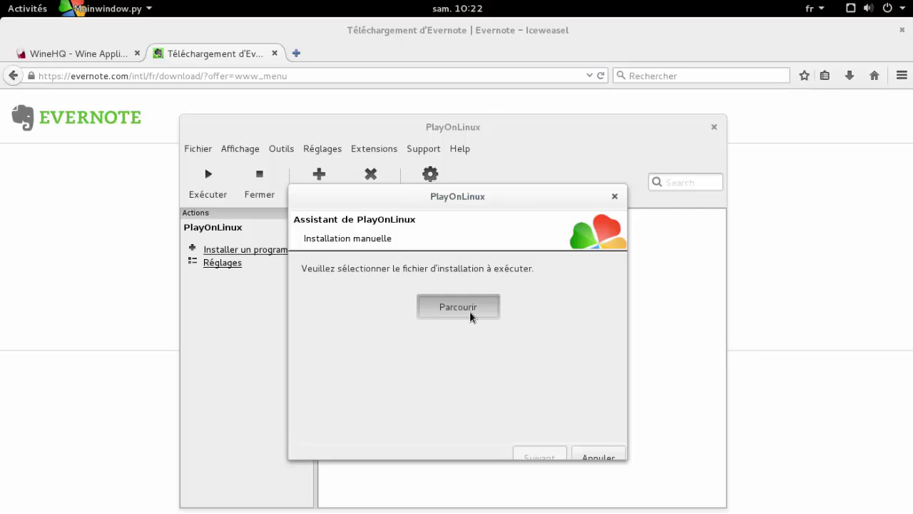
{"action": "left_click", "coordinate": [342, 336]}
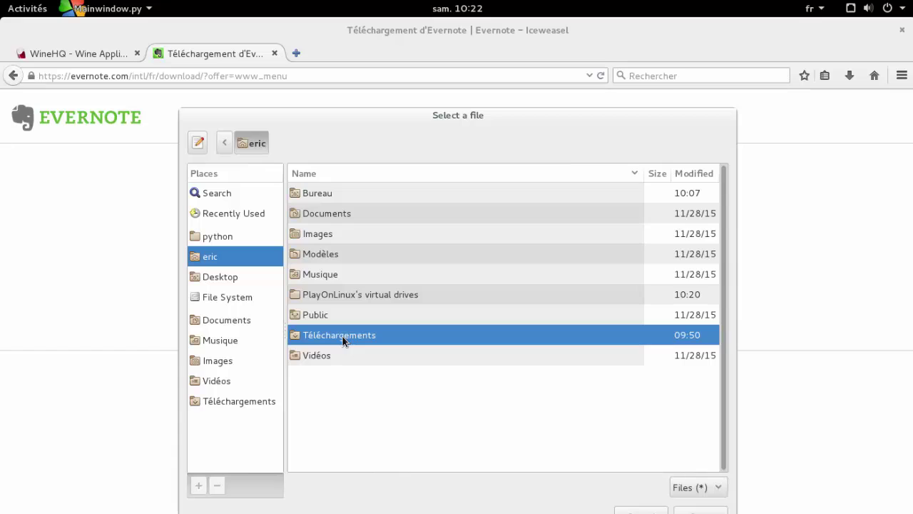
{"action": "double_click", "coordinate": [342, 336]}
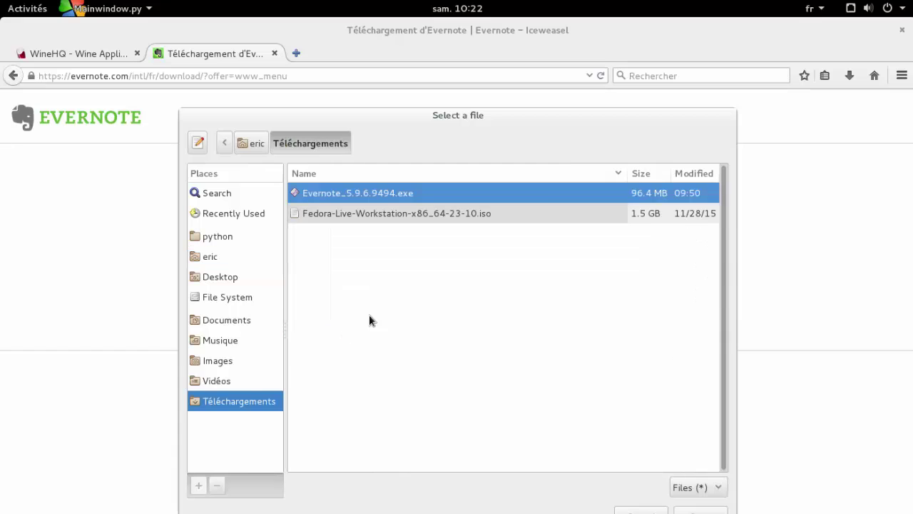
{"action": "double_click", "coordinate": [354, 195]}
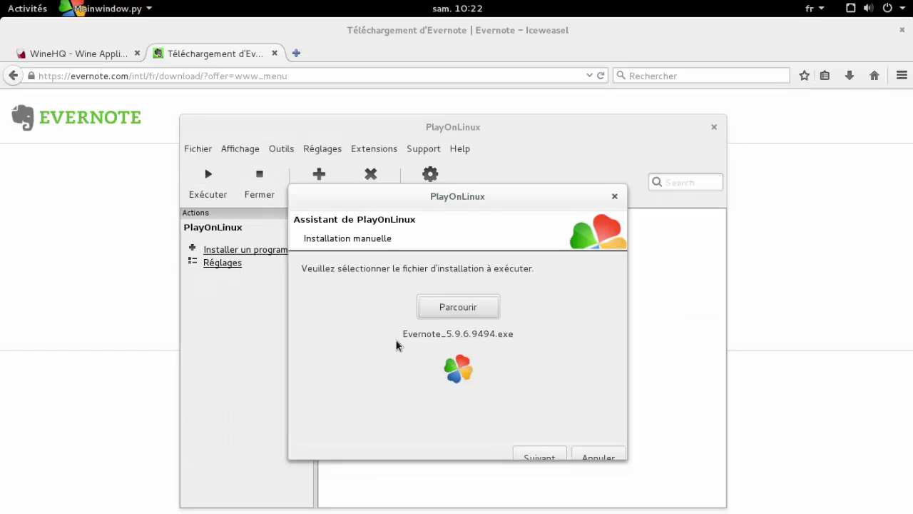
{"action": "left_click", "coordinate": [536, 459]}
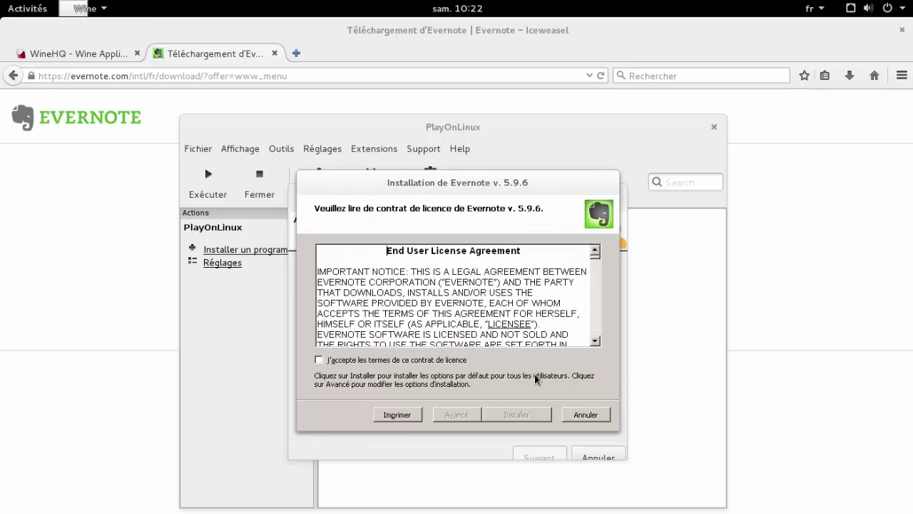
- Accept the Evernote licence terms, install with default options, and finish with Terminer
{"action": "left_click", "coordinate": [432, 363]}
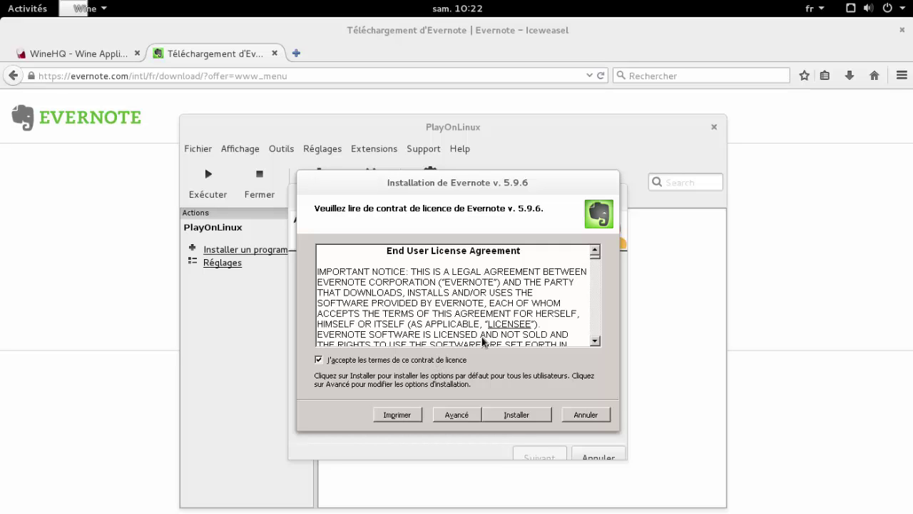
{"action": "left_click", "coordinate": [517, 415]}
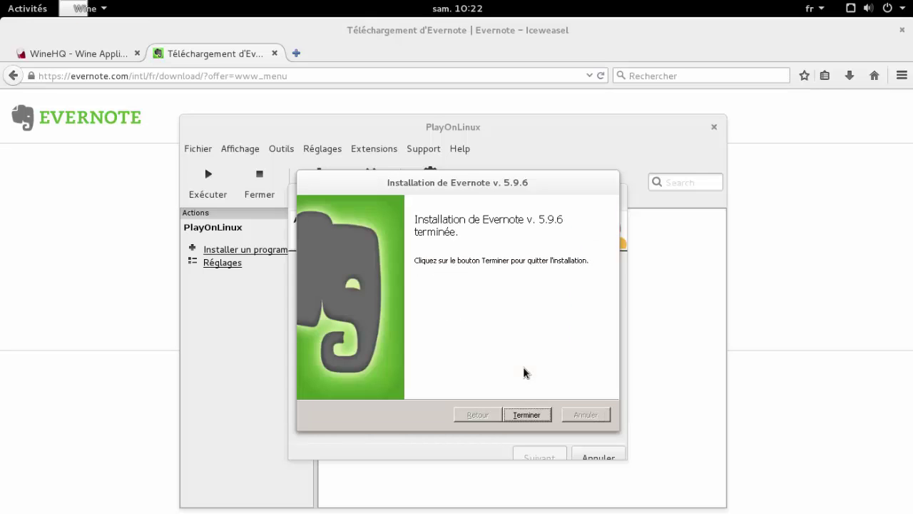
{"action": "left_click", "coordinate": [528, 414]}
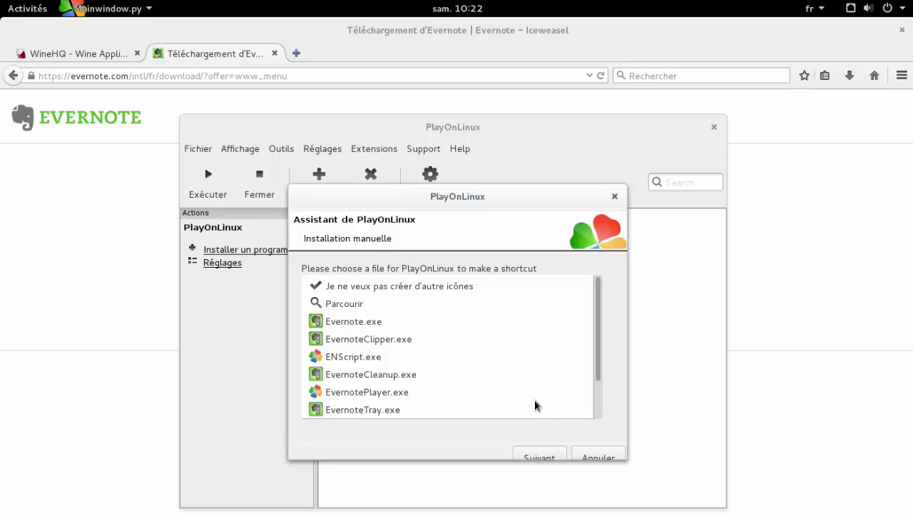
- Create a shortcut for Evernote.exe named 'Evernote'
{"action": "left_click", "coordinate": [358, 324]}
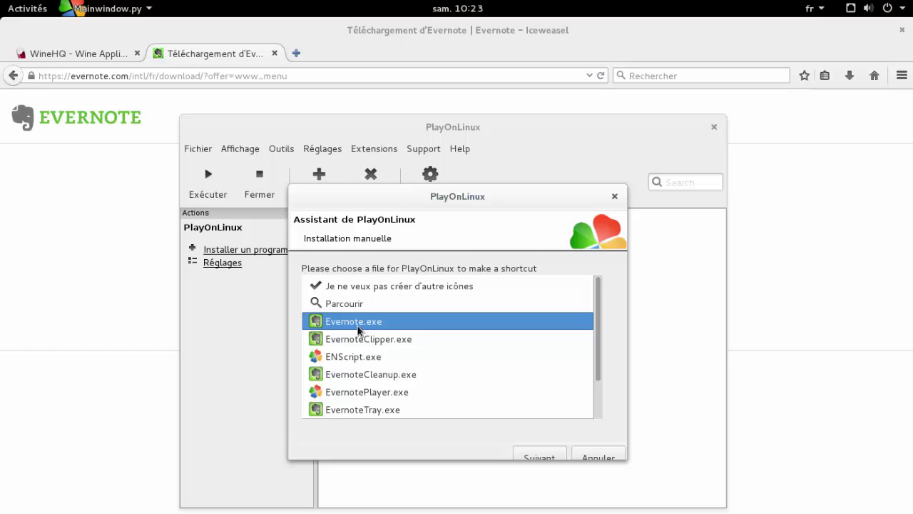
{"action": "left_click", "coordinate": [547, 458]}
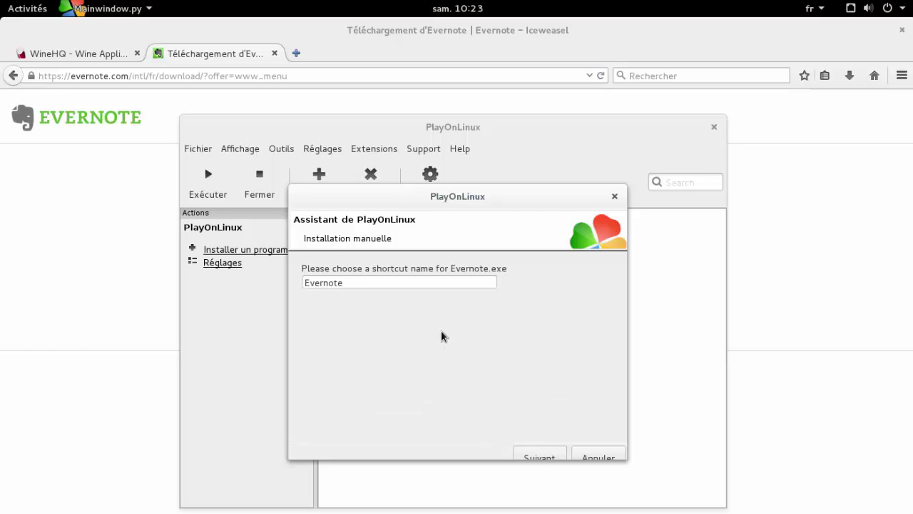
{"action": "left_click", "coordinate": [544, 456]}
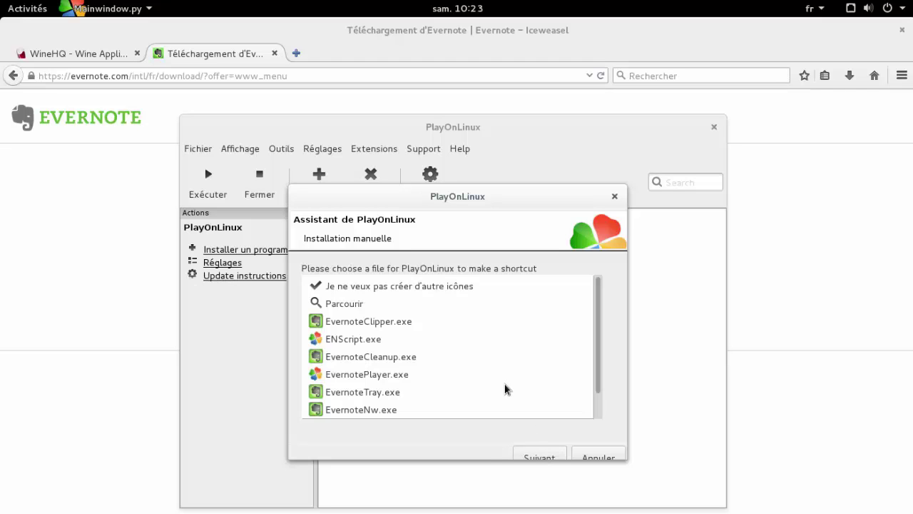
- Decline creating any other shortcuts and close the installation wizard
{"action": "scroll", "coordinate": [505, 388], "scroll_direction": "down", "scroll_amount": 2}
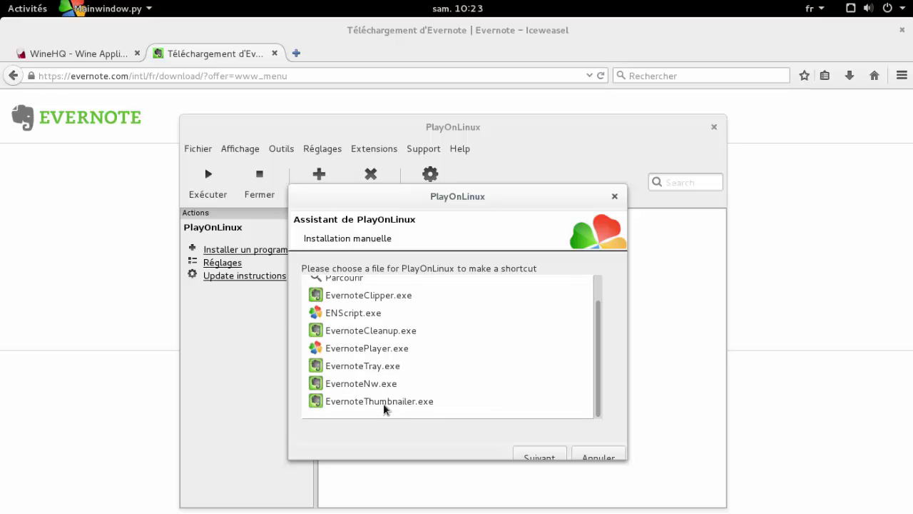
{"action": "scroll", "coordinate": [431, 397], "scroll_direction": "up", "scroll_amount": 2}
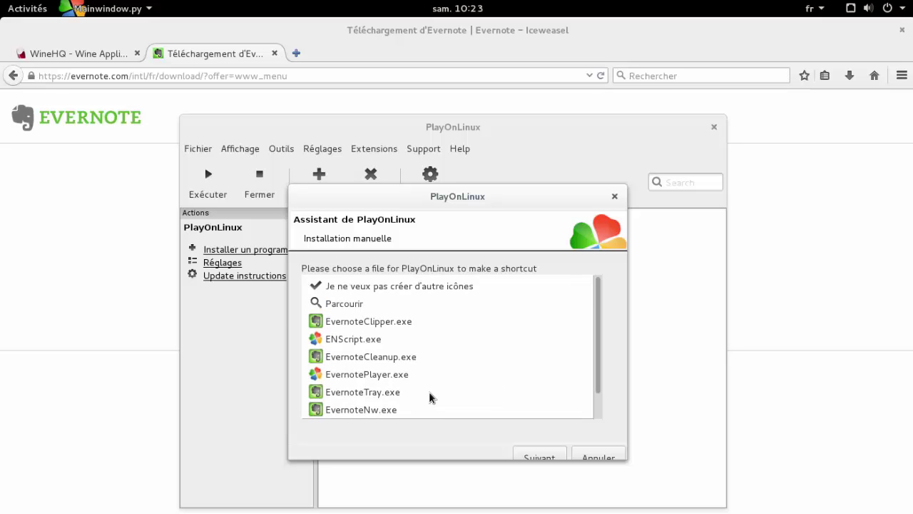
{"action": "scroll", "coordinate": [430, 340], "scroll_direction": "down", "scroll_amount": 2}
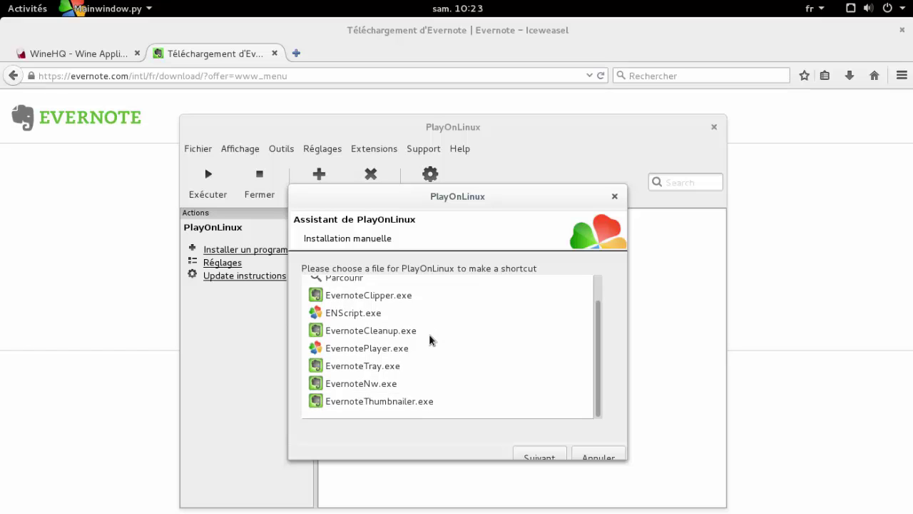
{"action": "scroll", "coordinate": [430, 341], "scroll_direction": "up", "scroll_amount": 2}
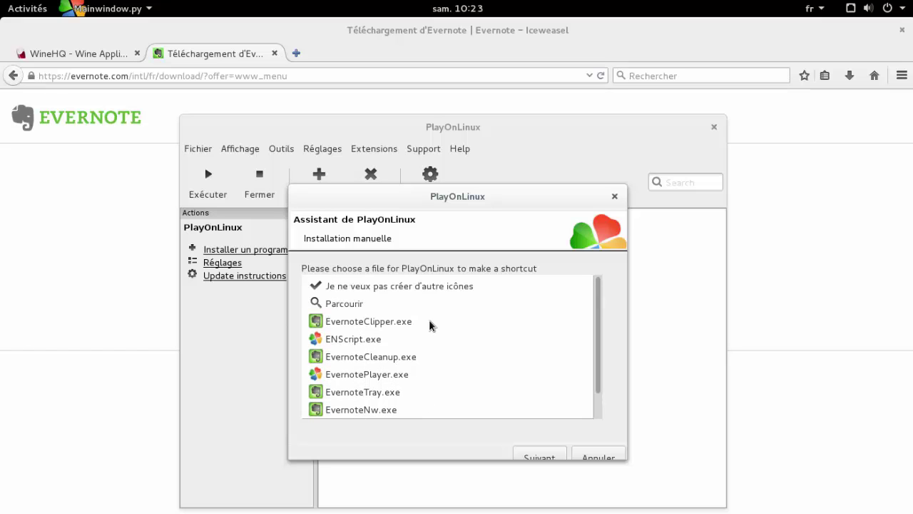
{"action": "left_click", "coordinate": [391, 289]}
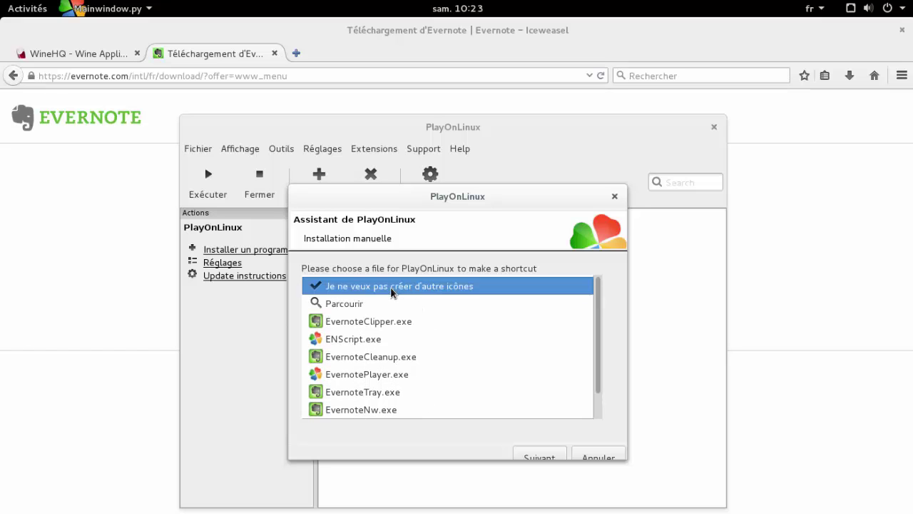
{"action": "left_click", "coordinate": [538, 455]}
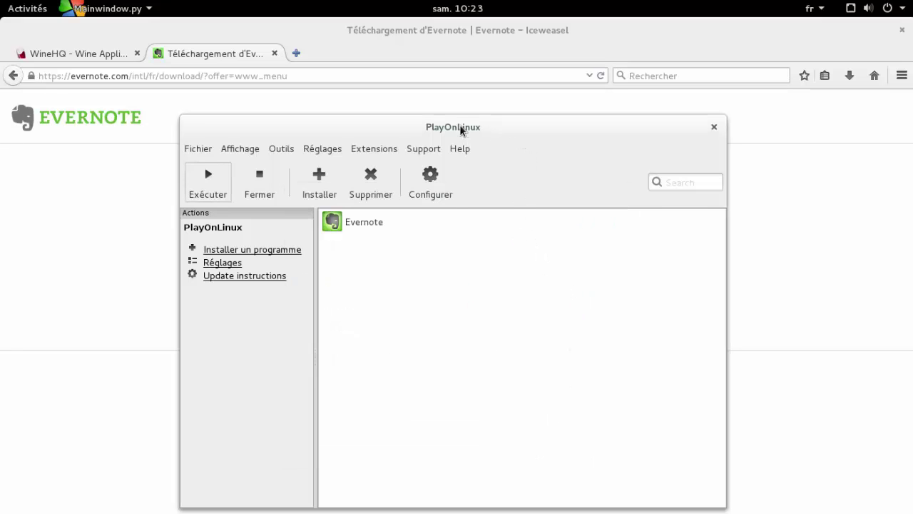
- Launch Evernote from PlayOnLinux's installed programs list with Exécuter
{"action": "left_click", "coordinate": [359, 225]}
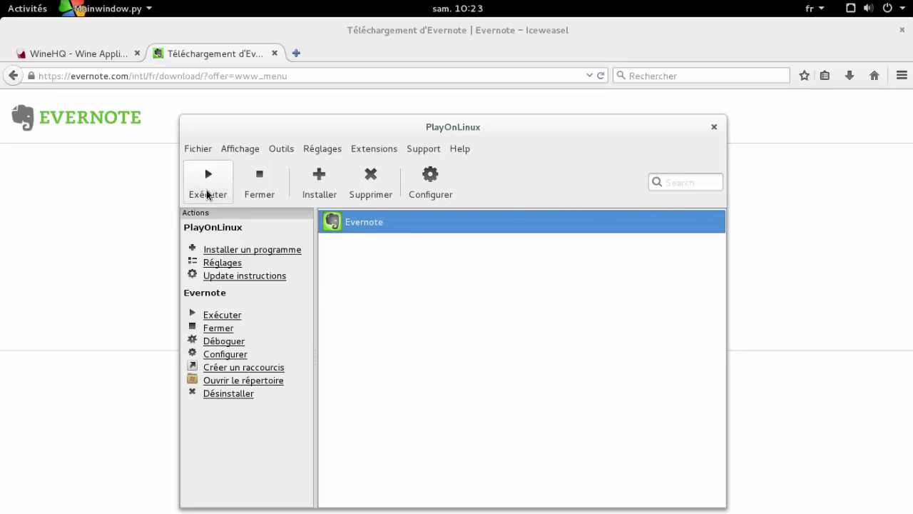
{"action": "left_click", "coordinate": [204, 181]}
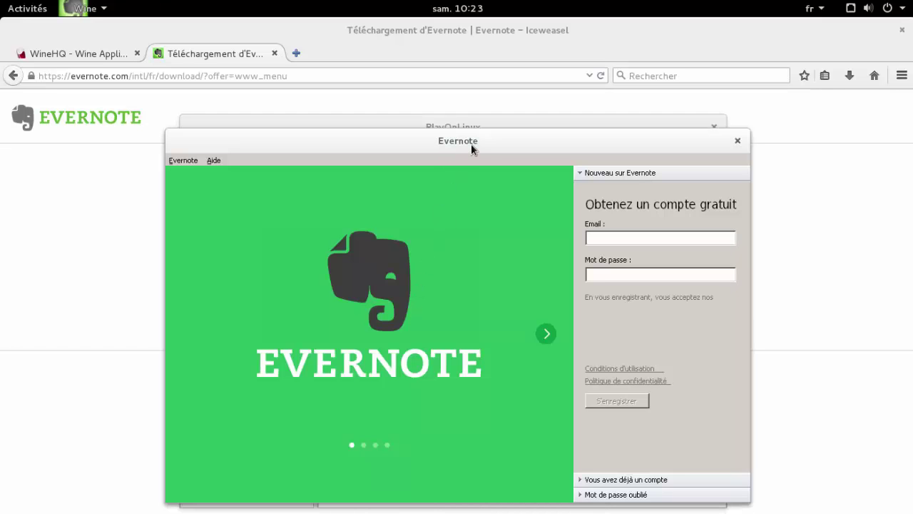
{"action": "left_click_drag", "start_coordinate": [471, 144], "coordinate": [457, 135]}
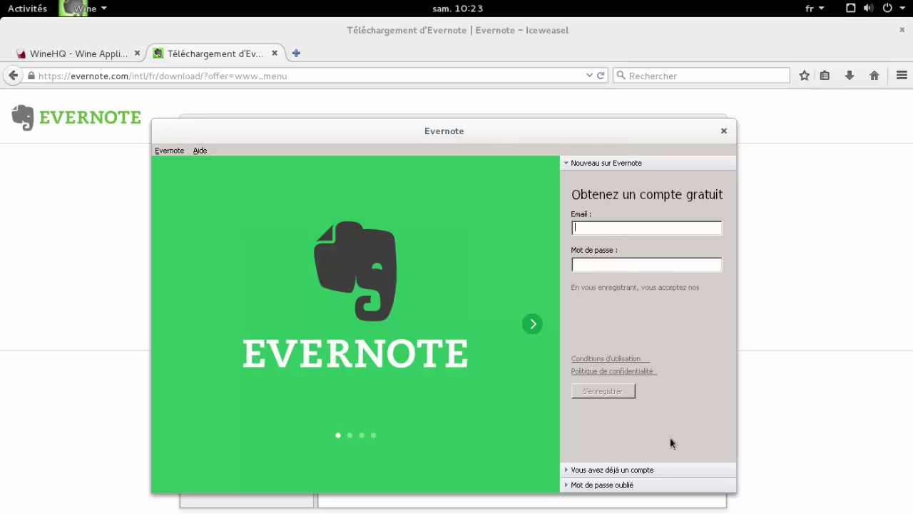
- Sign in under 'Vous avez déjà un compte' with the account's username and password
{"action": "left_click", "coordinate": [624, 472]}
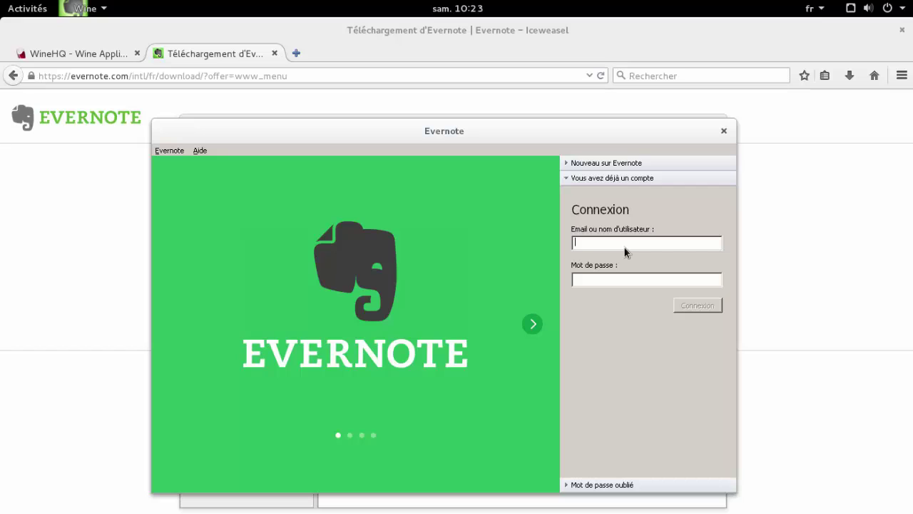
{"action": "key", "text": "Tab"}
{"action": "type", "text": "********"}
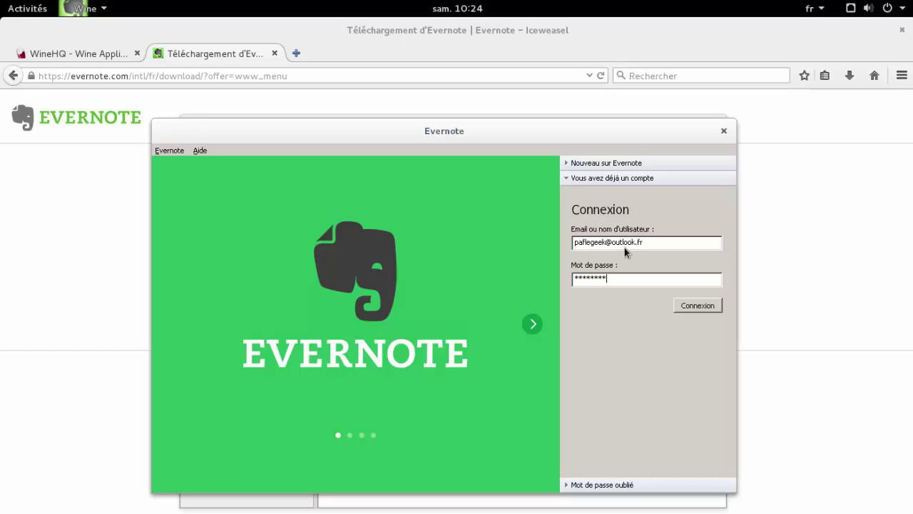
{"action": "type", "text": "******"}
{"action": "left_click", "coordinate": [697, 305]}
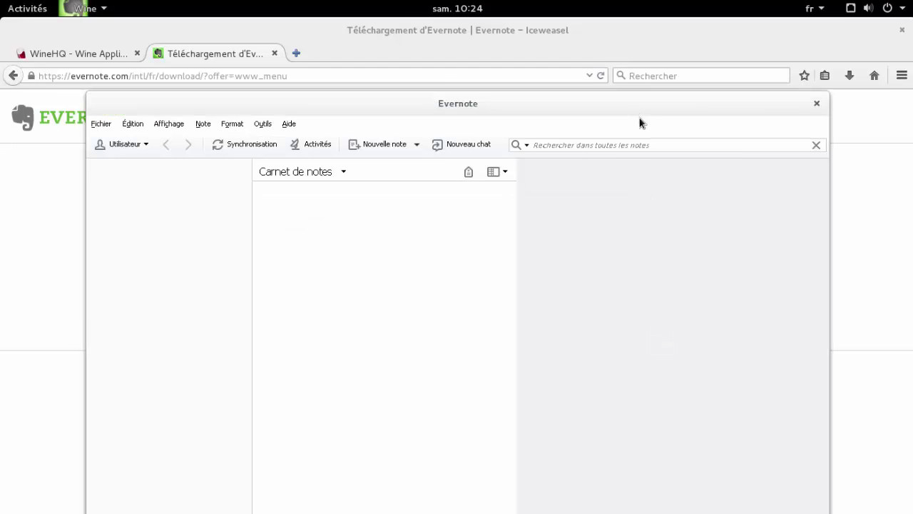
- Dismiss the welcome screen with 'Pour commencer' and close the five-step Evernote tour
{"action": "left_click_drag", "start_coordinate": [645, 140], "coordinate": [632, 111]}
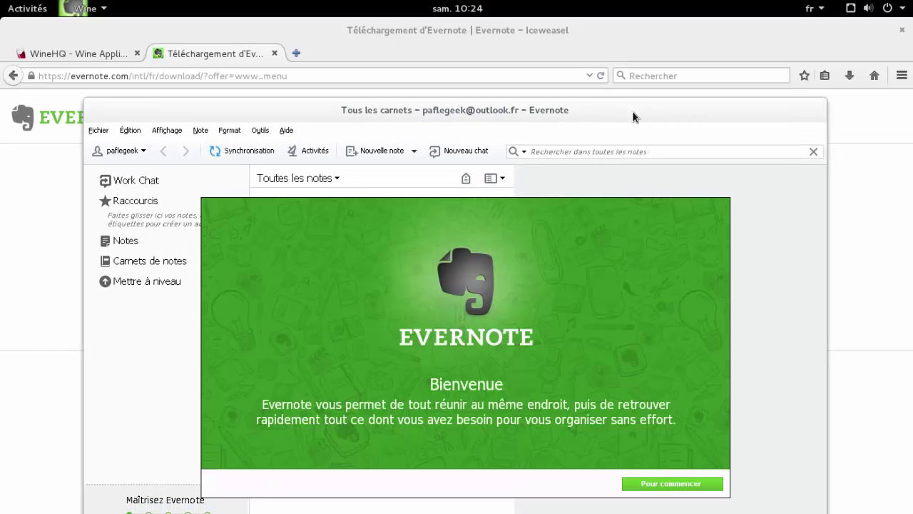
{"action": "left_click", "coordinate": [662, 484]}
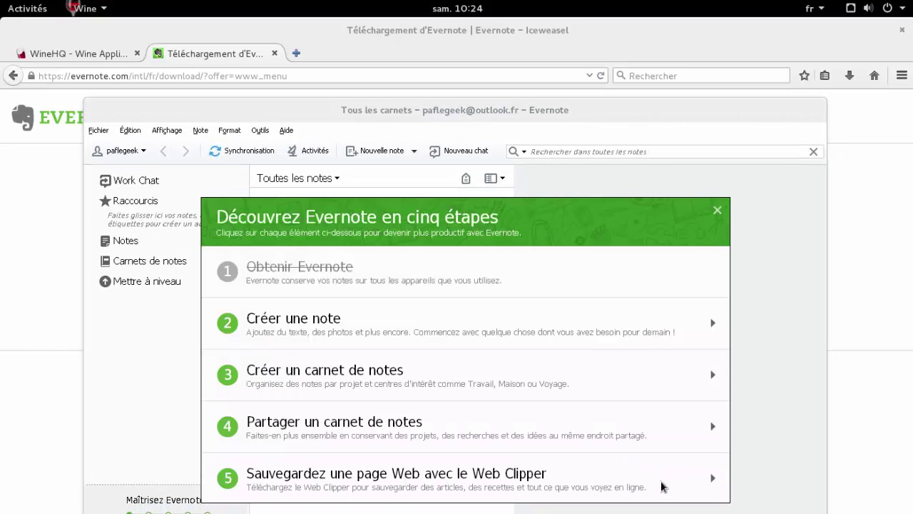
{"action": "left_click", "coordinate": [717, 209]}
{"action": "mouse_move", "coordinate": [561, 110]}
{"action": "left_mouse_down"}
{"action": "mouse_move", "coordinate": [578, 127]}
{"action": "mouse_move", "coordinate": [575, 116]}
{"action": "left_mouse_up"}
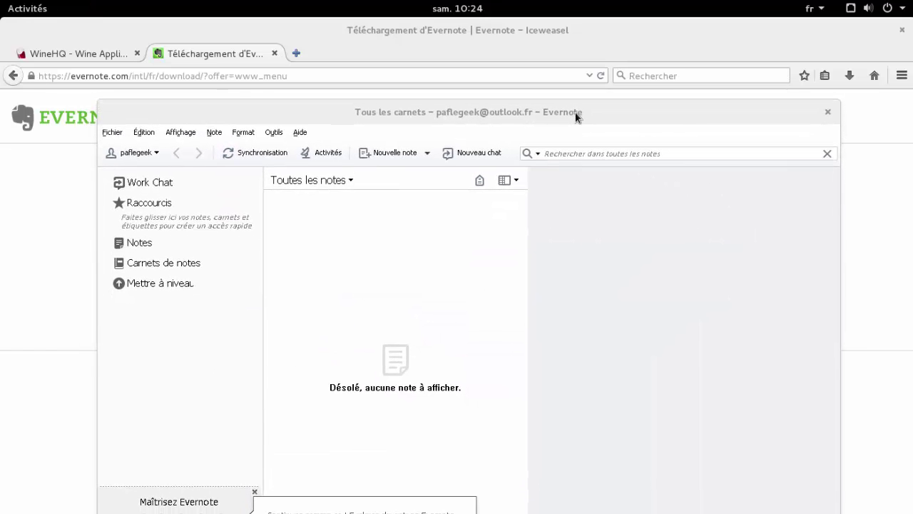